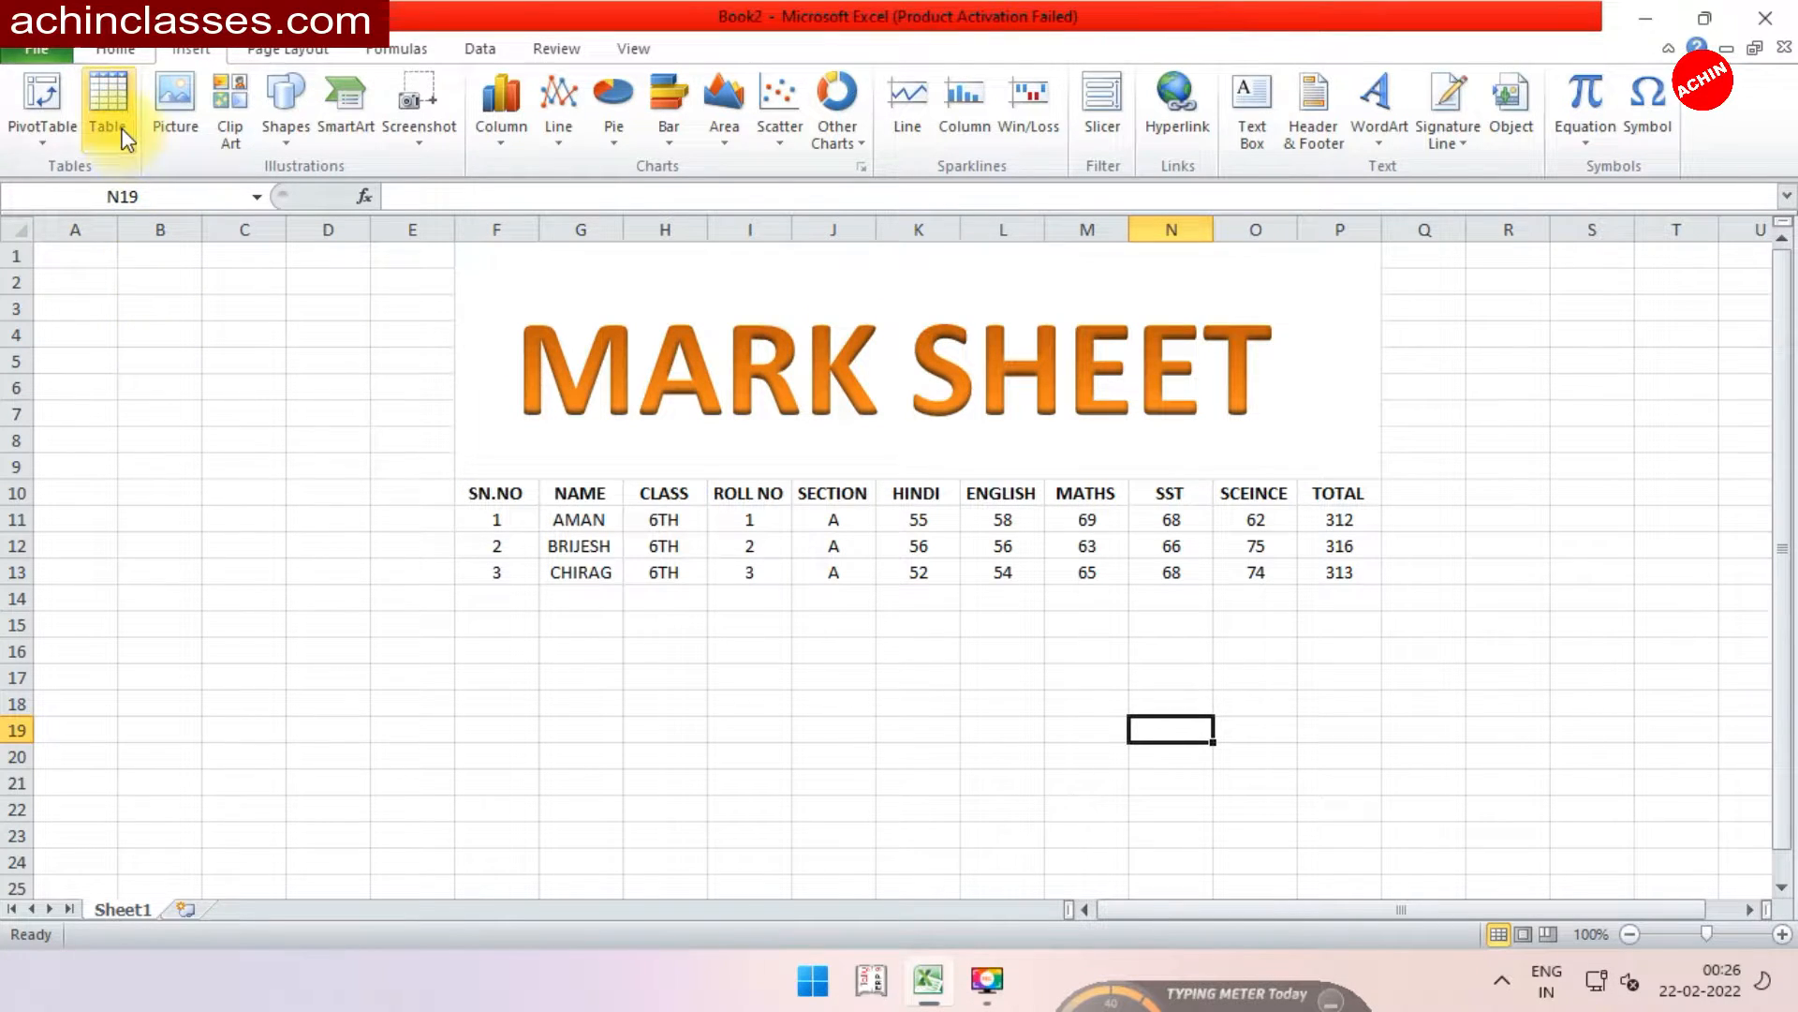
- Convert the range F10:P13 into a table without marking that it has headers
left_click(107, 104)
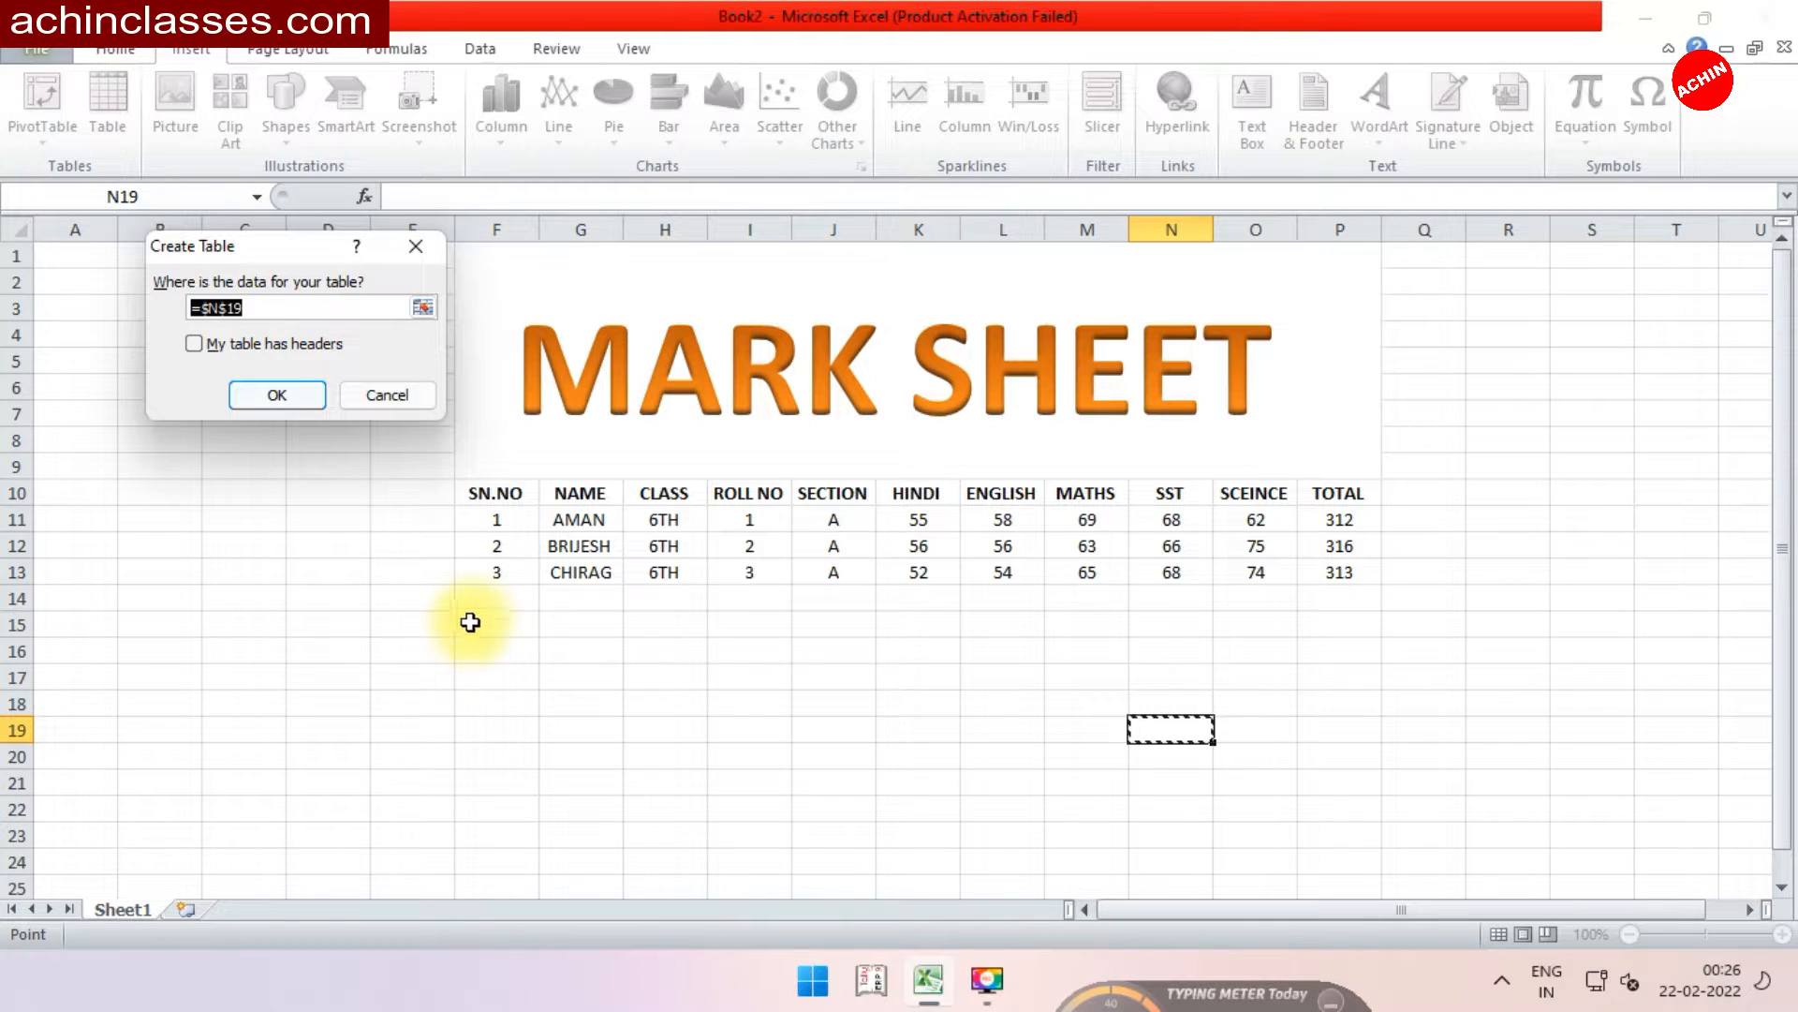
left_click_drag(474, 490, 1349, 554)
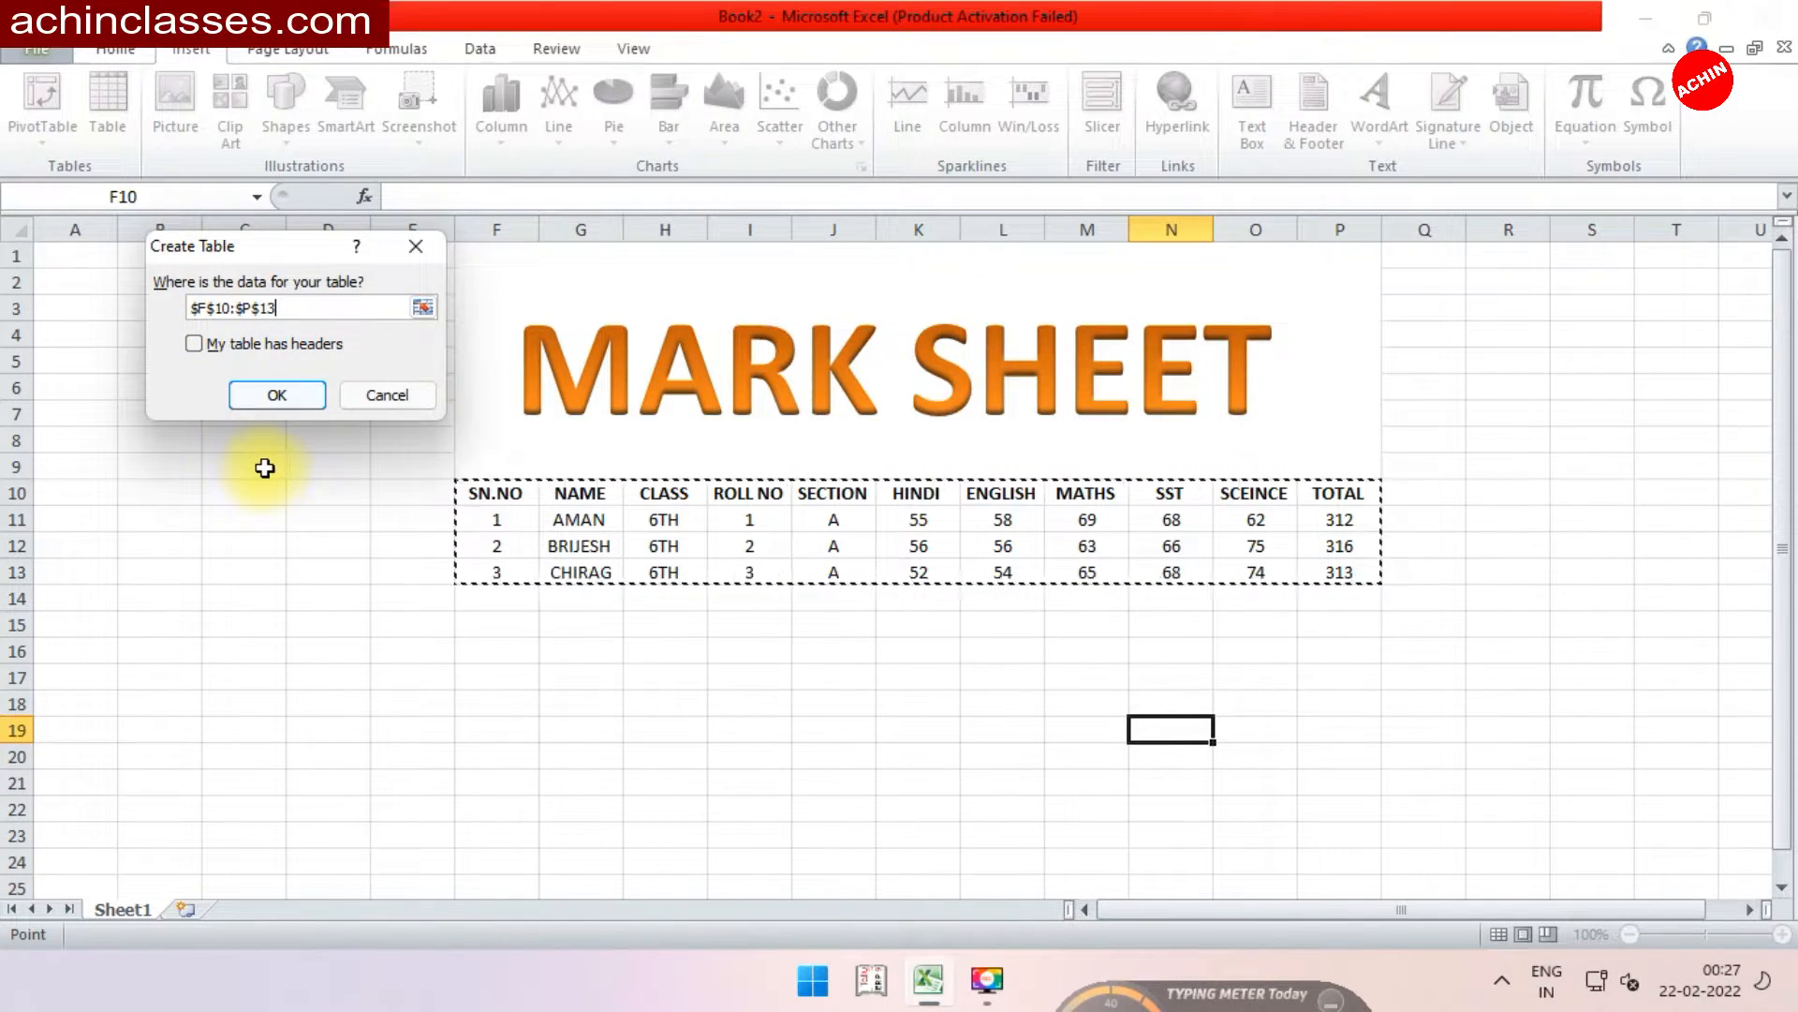
left_click(289, 401)
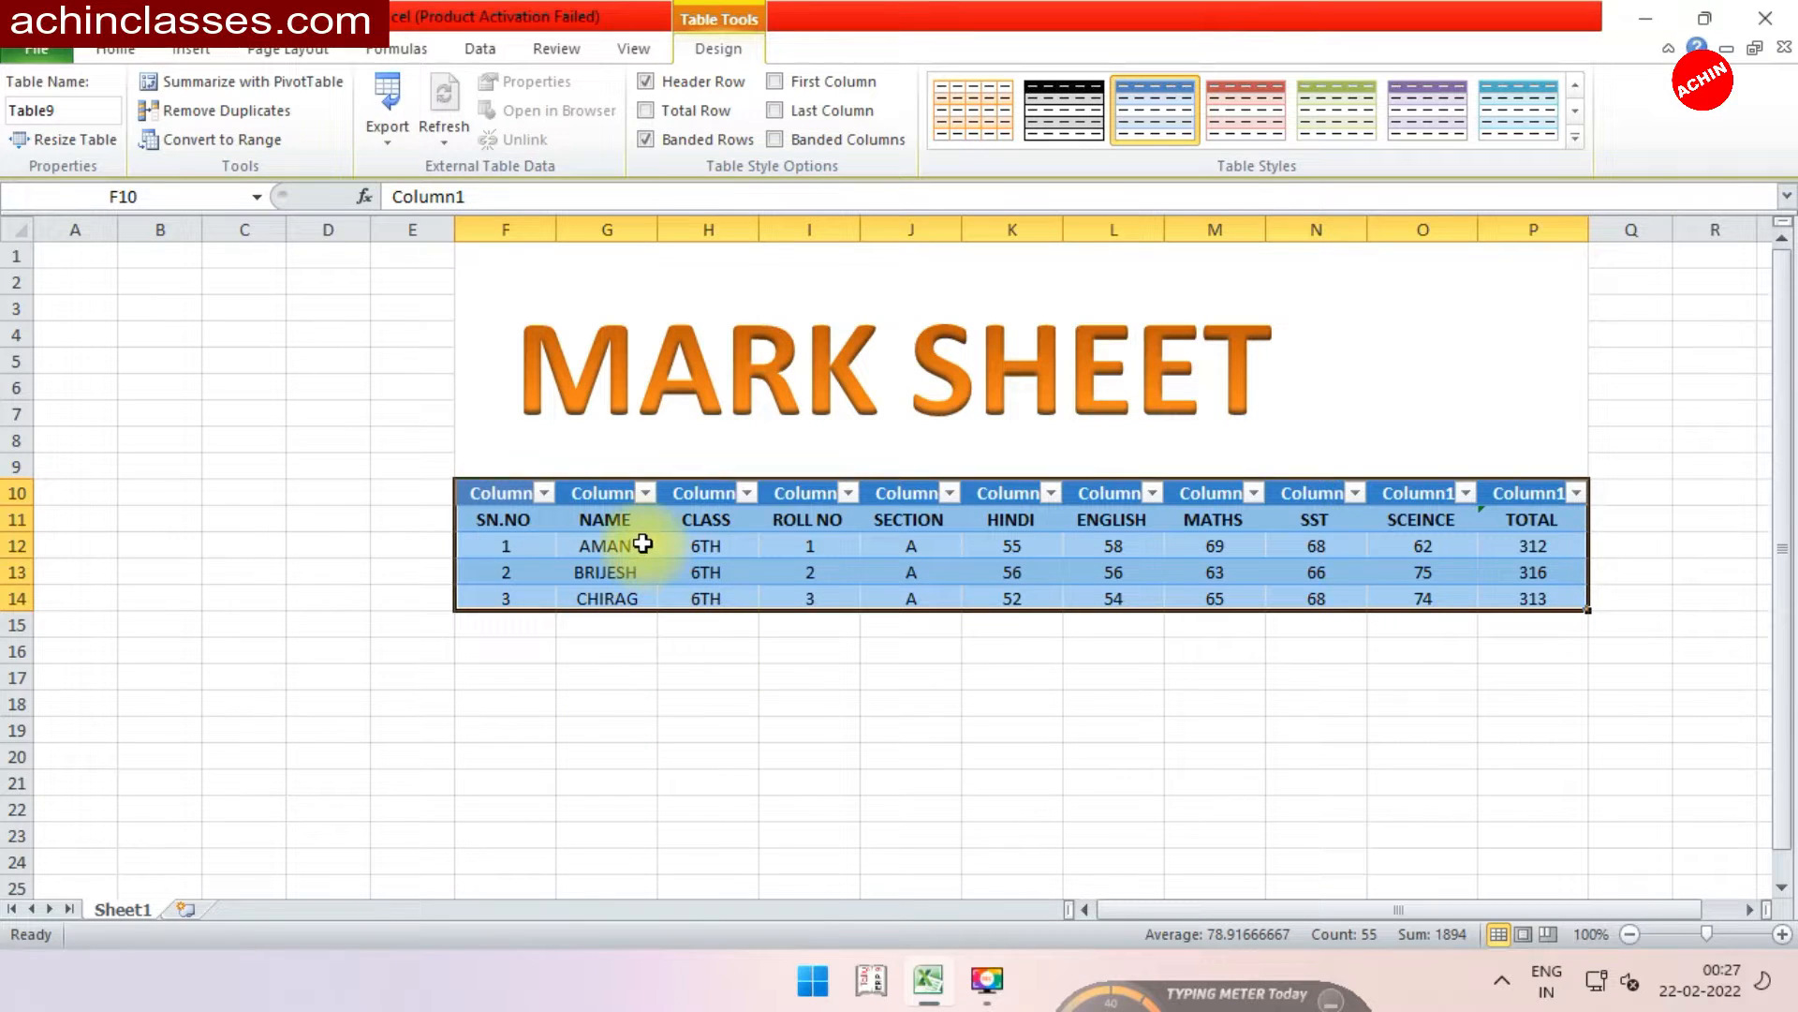
- Sort the table's student name column Z to A, and undo both the sort and the table creation
left_click(646, 494)
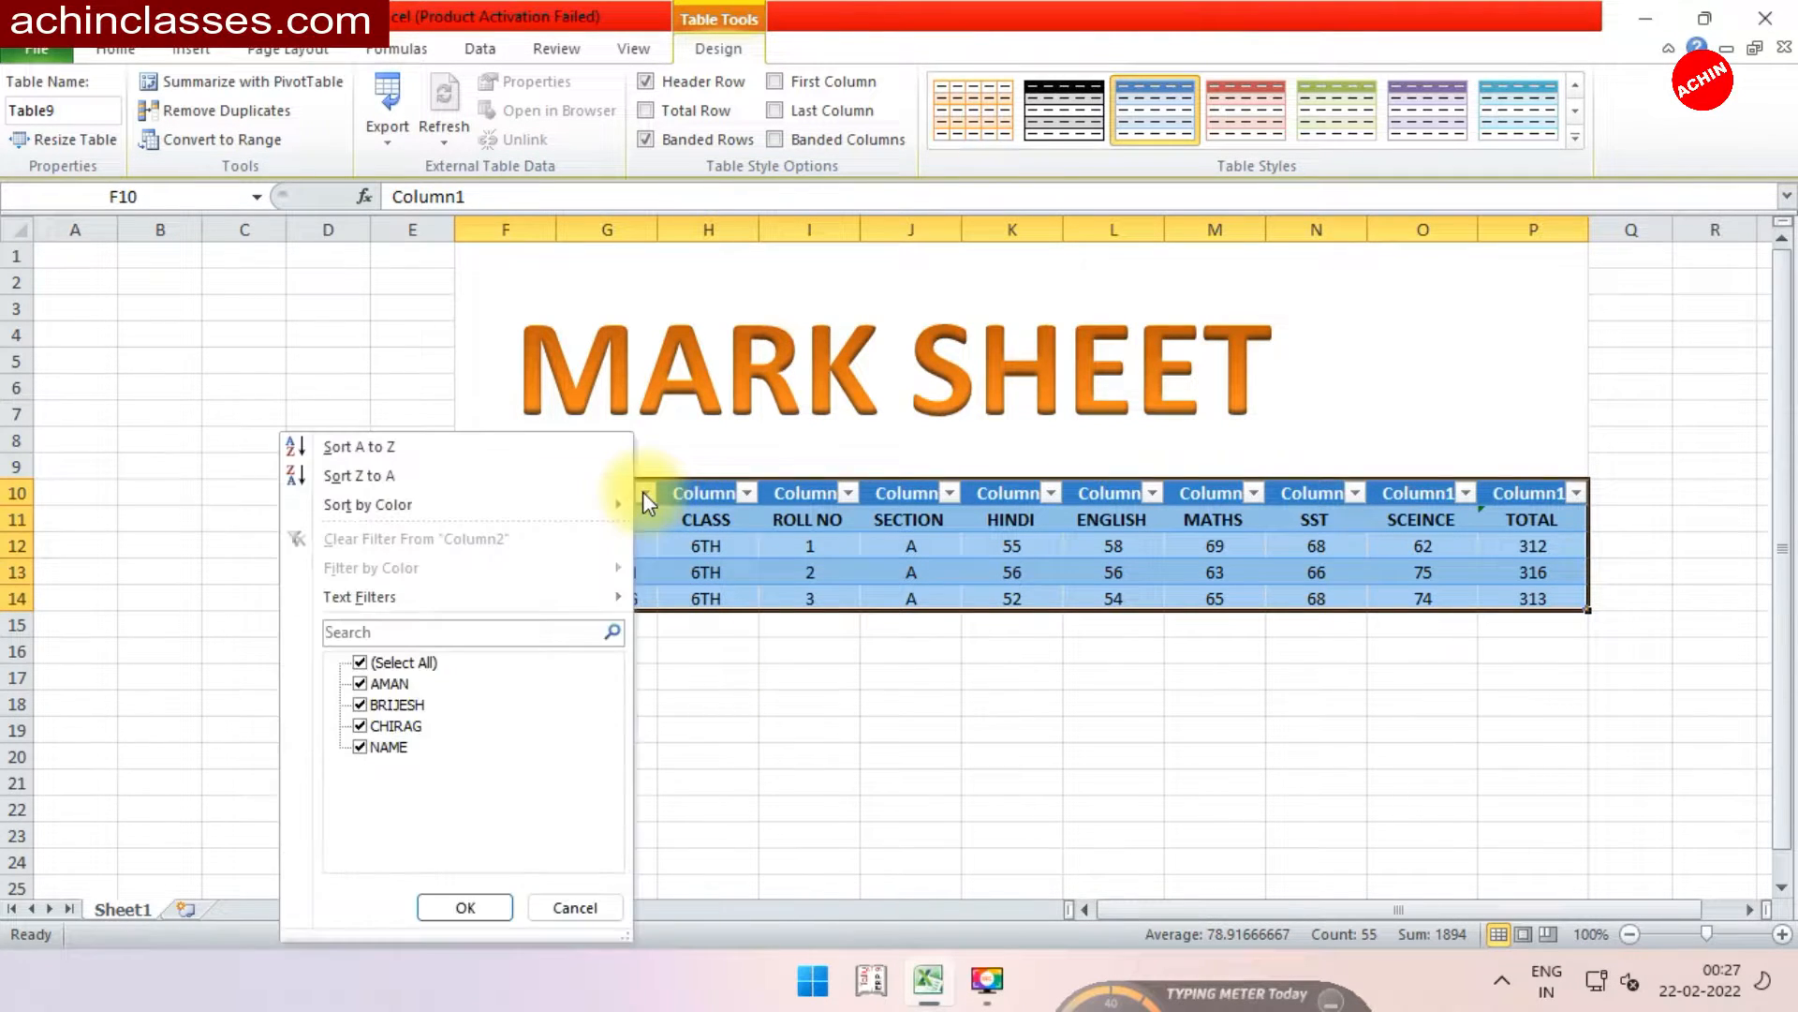
left_click(363, 492)
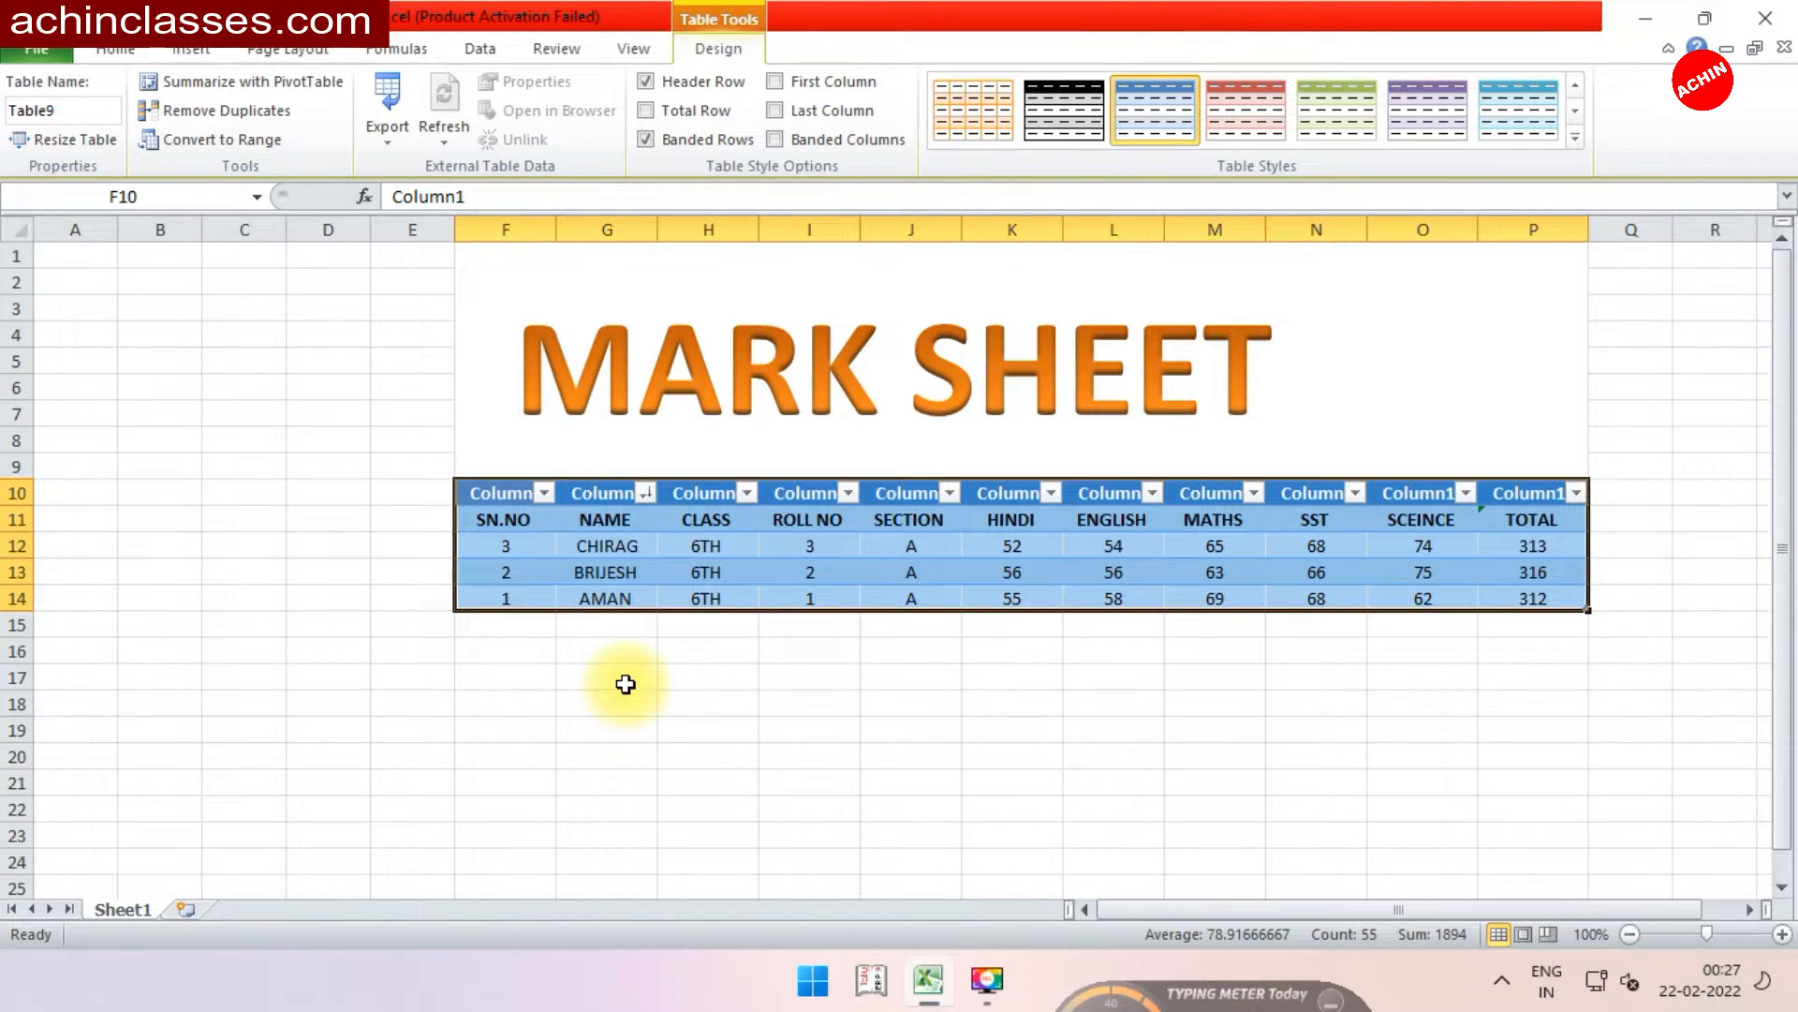
key("ctrl+z")
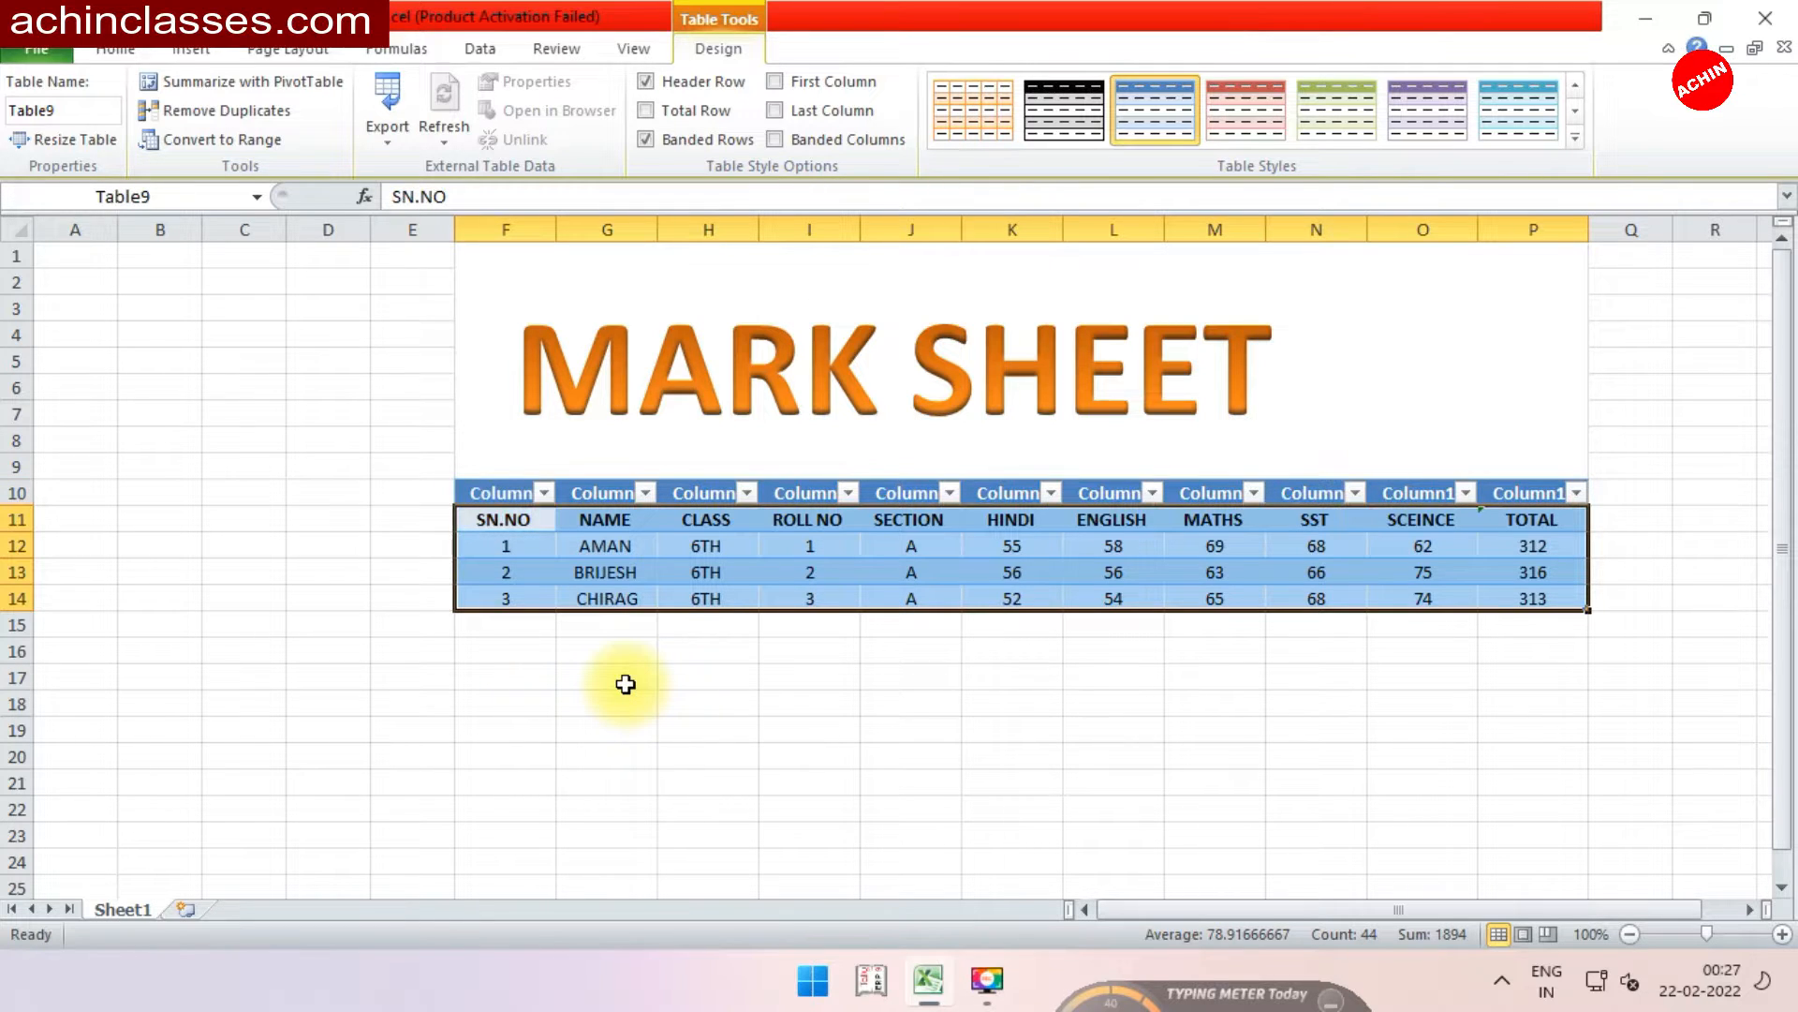
key("ctrl+z")
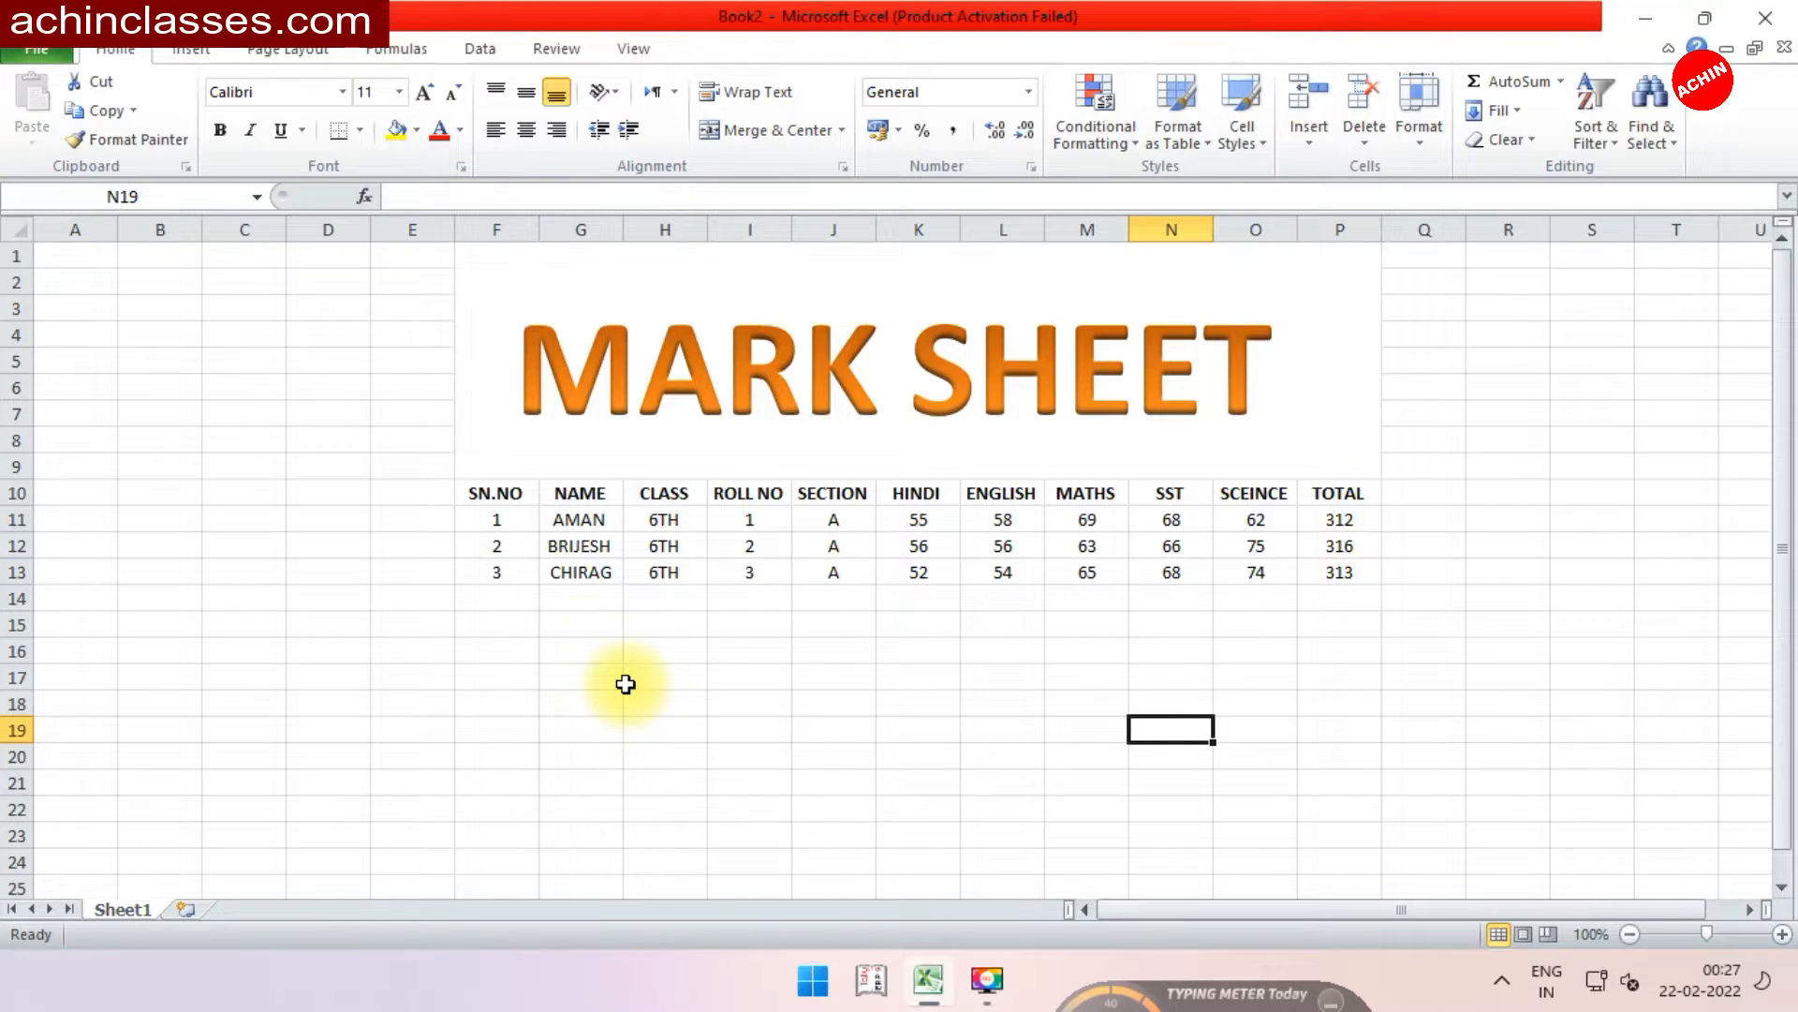
- Create a table from the range F10:P13, marking that the table has headers
left_click(191, 49)
left_click(127, 148)
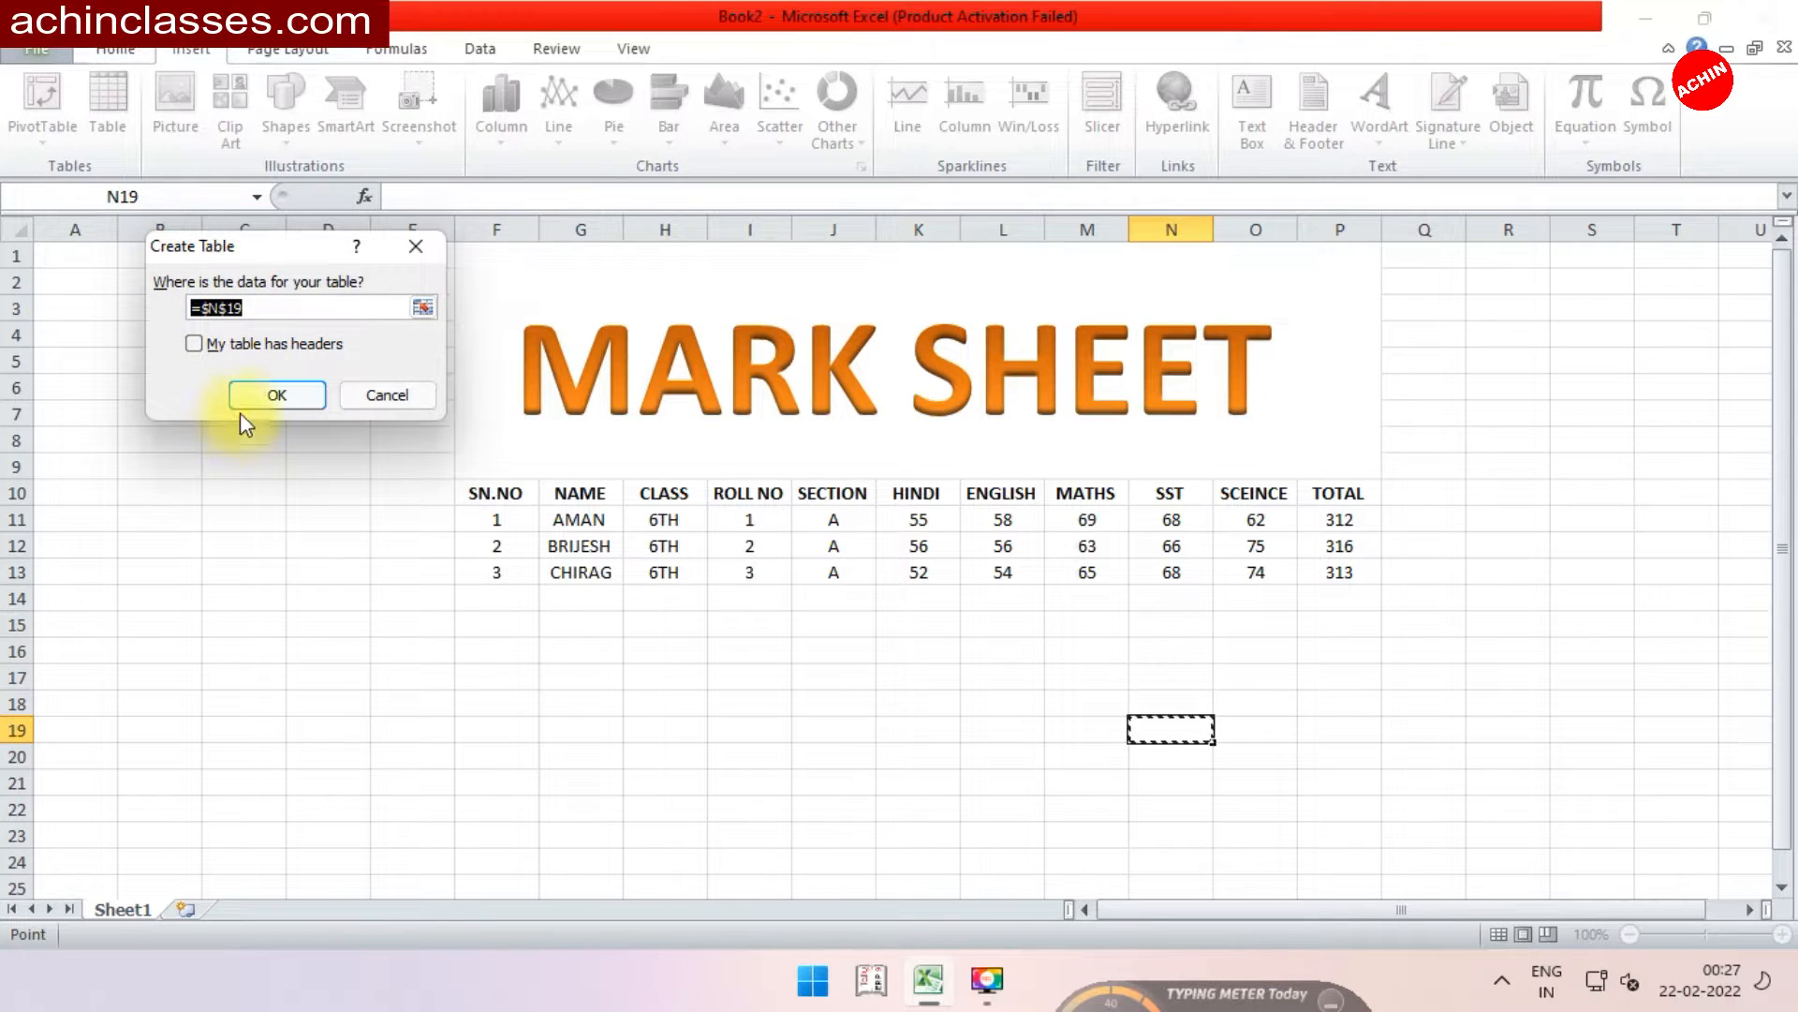
left_click_drag(470, 493, 1309, 575)
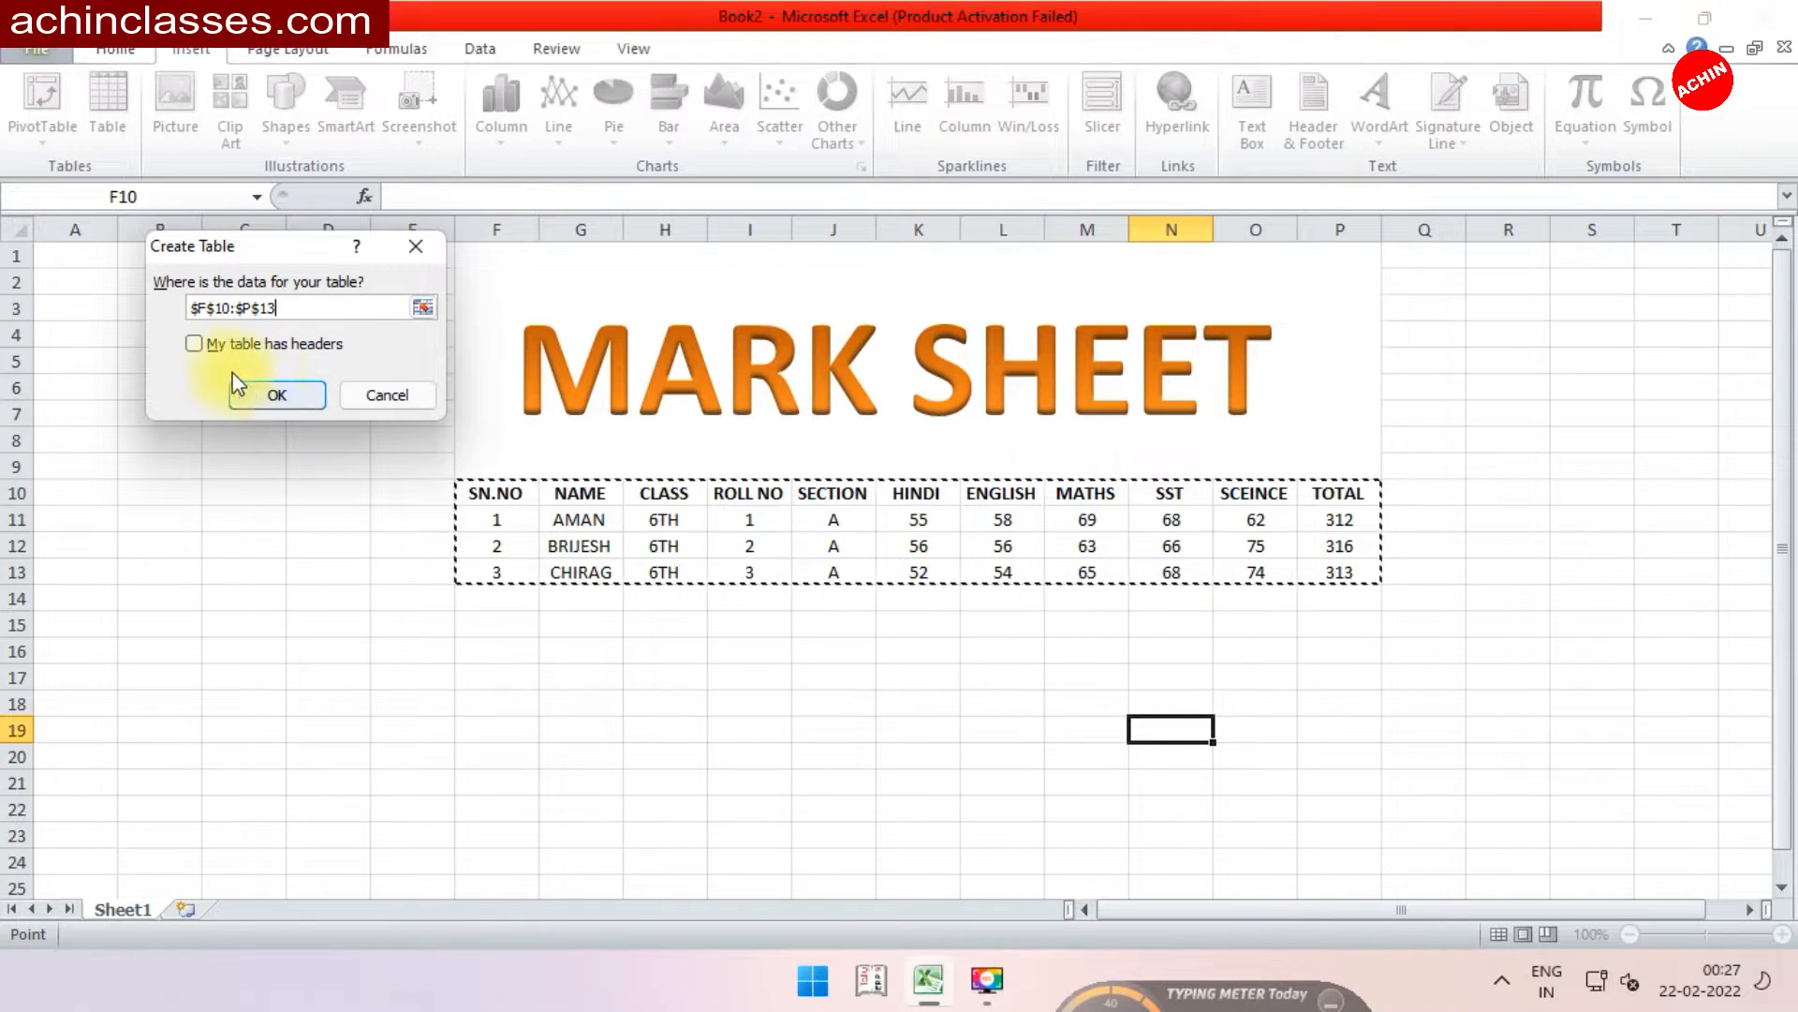
left_click(194, 344)
left_click(274, 395)
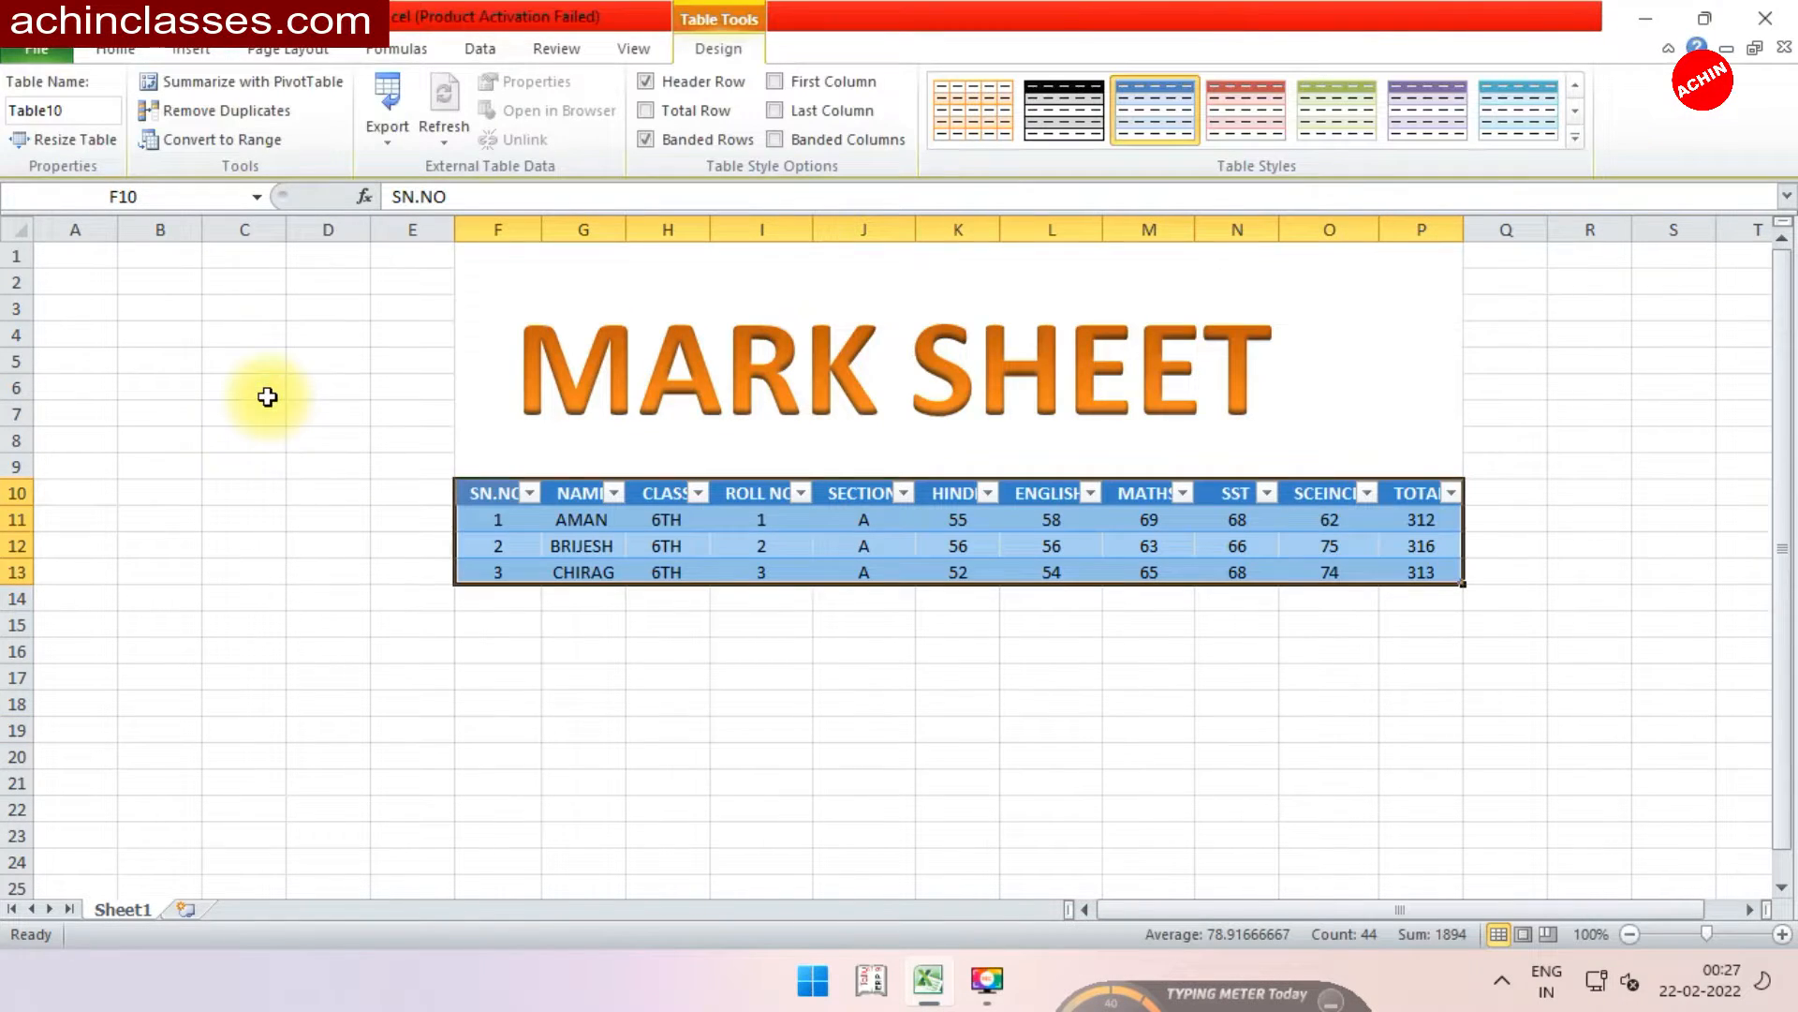
left_click(847, 700)
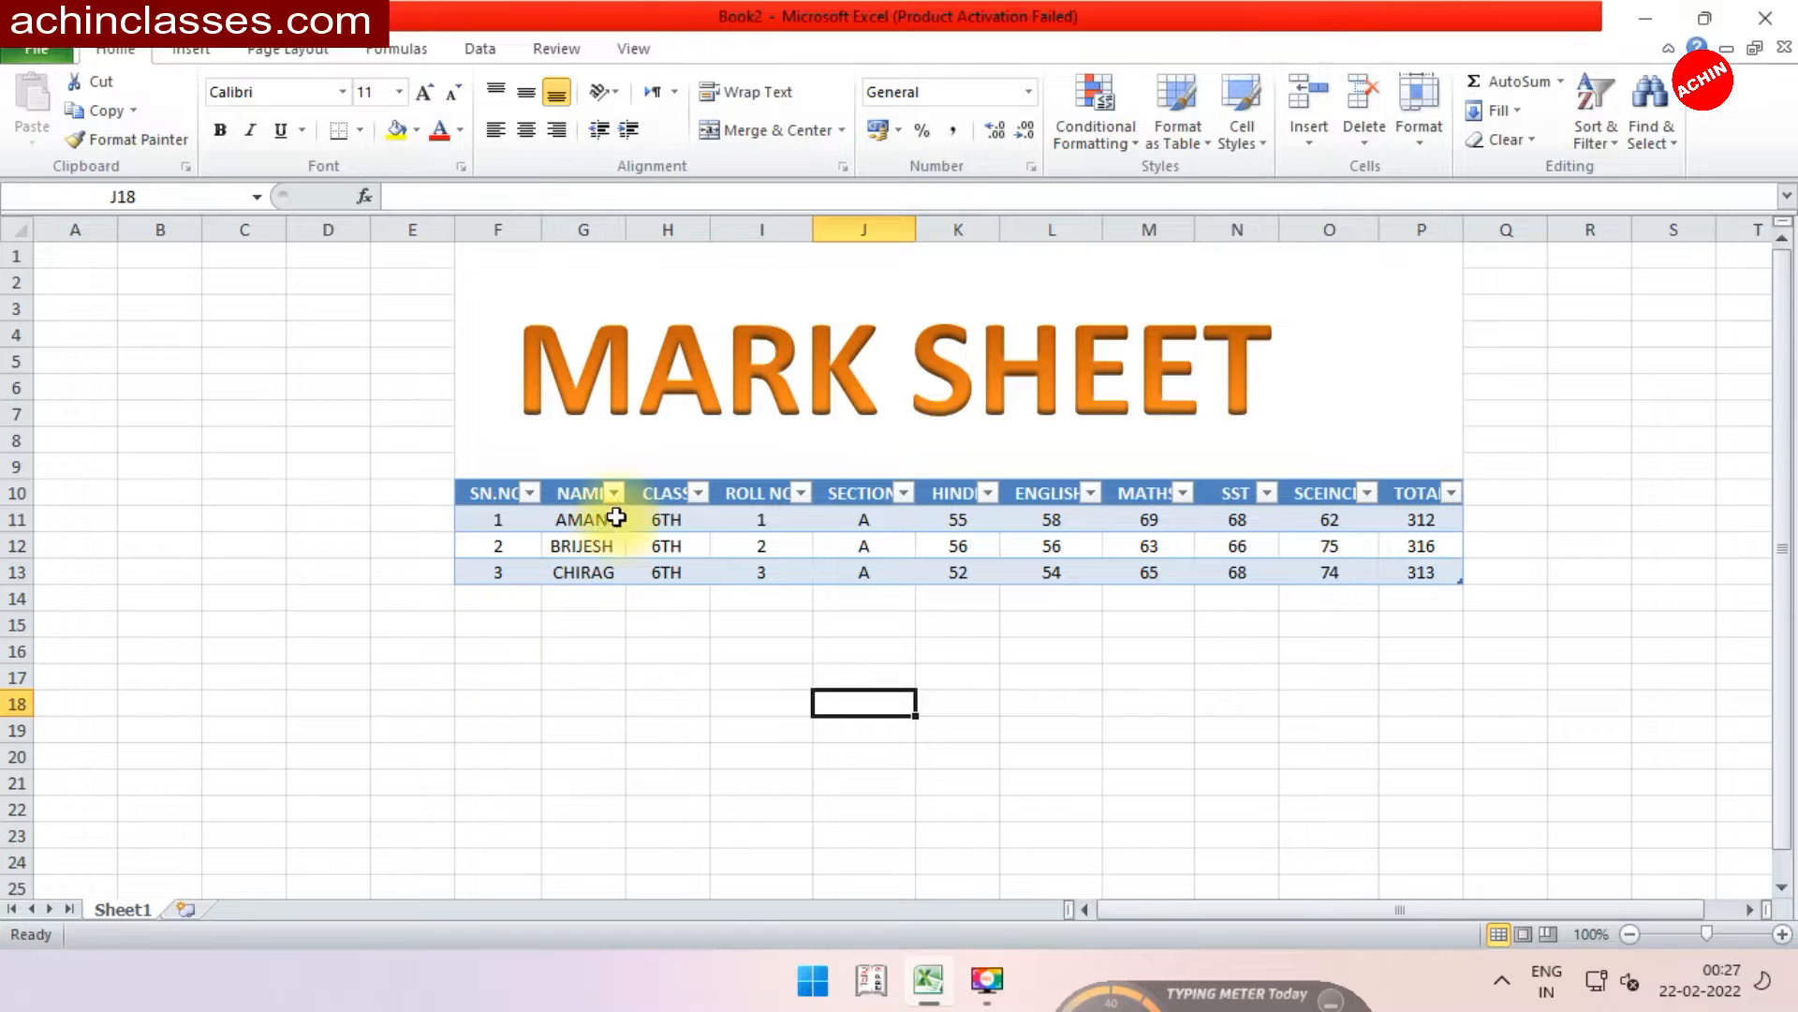
- Sort the mark sheet table by the NAME column from Z to A
left_click(613, 494)
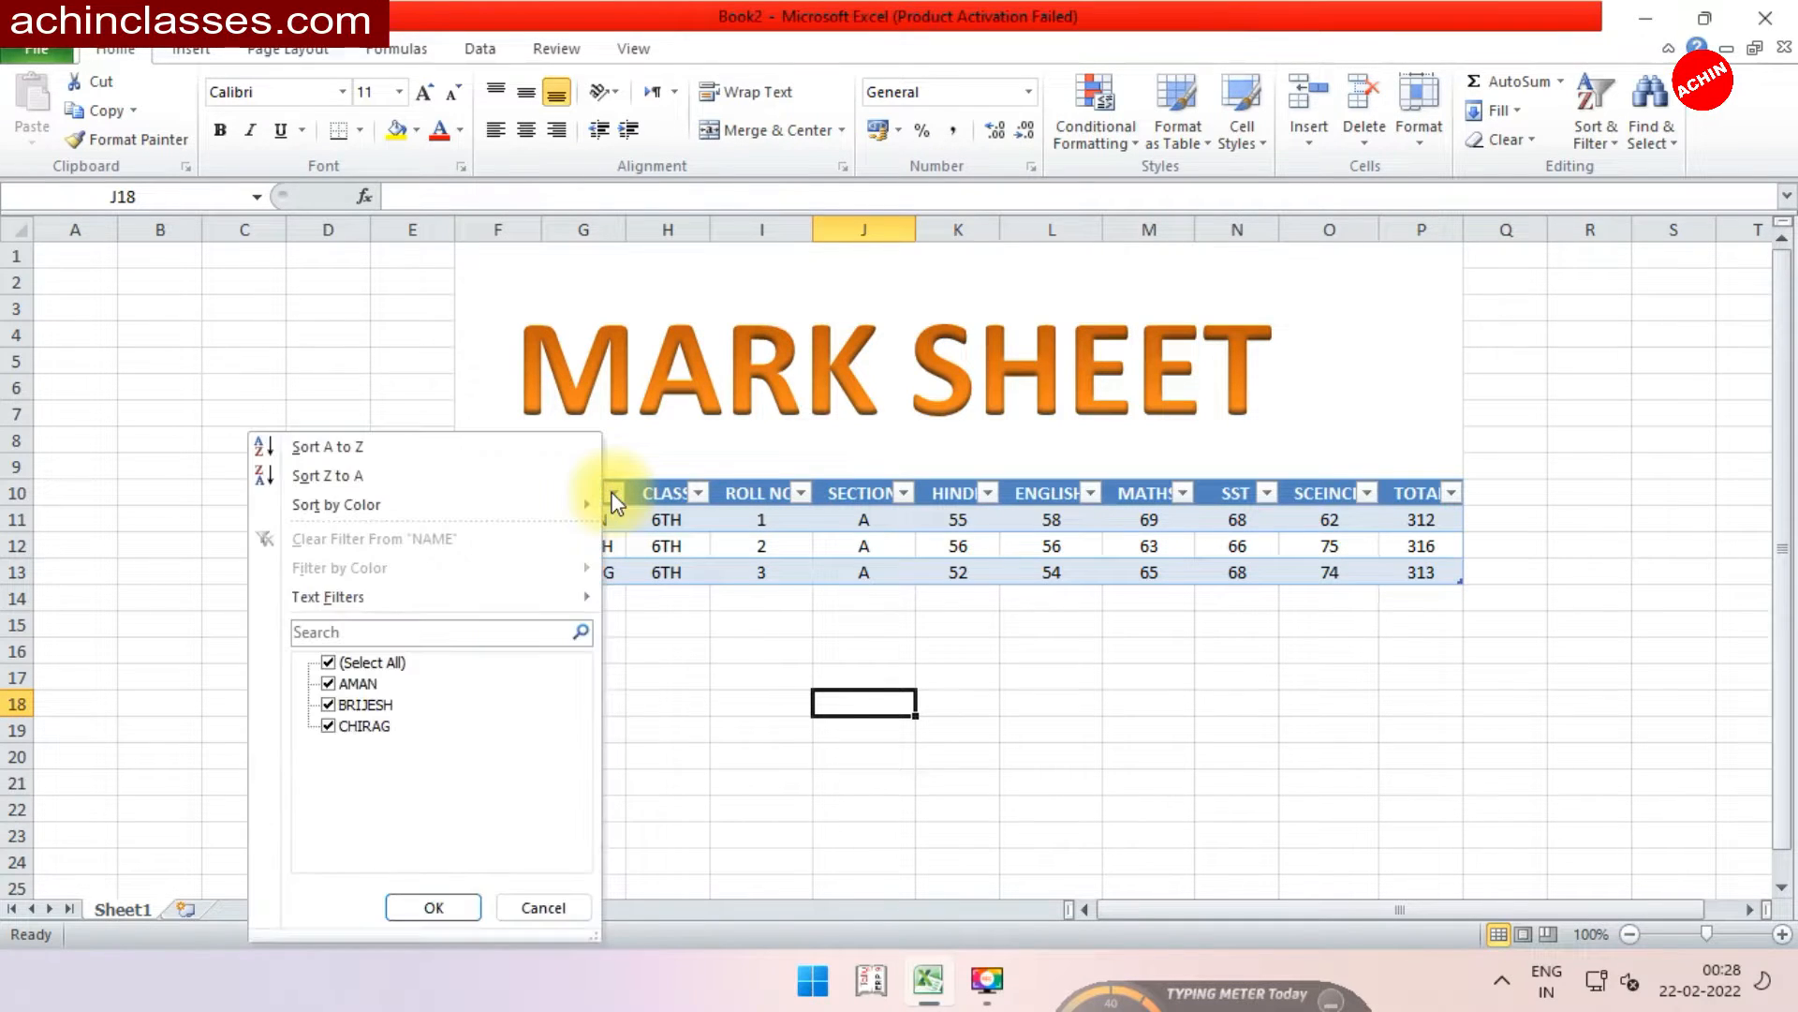
left_click(367, 479)
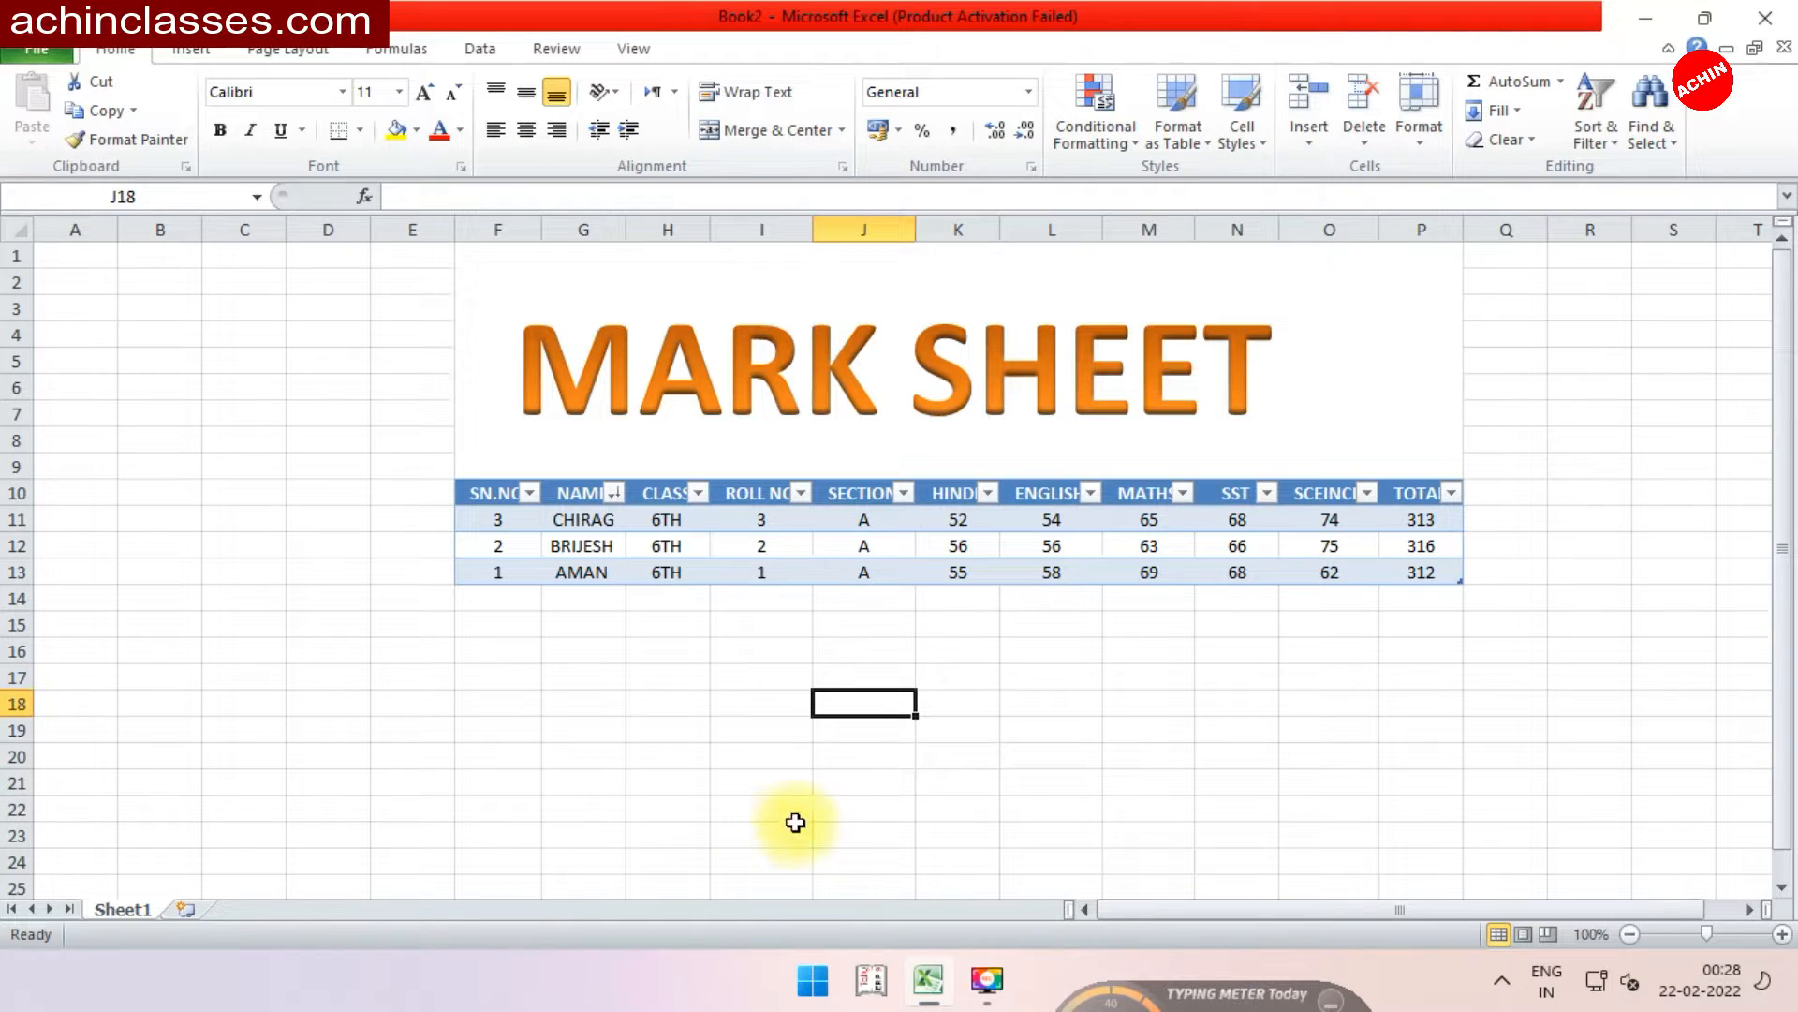
left_click(1111, 802)
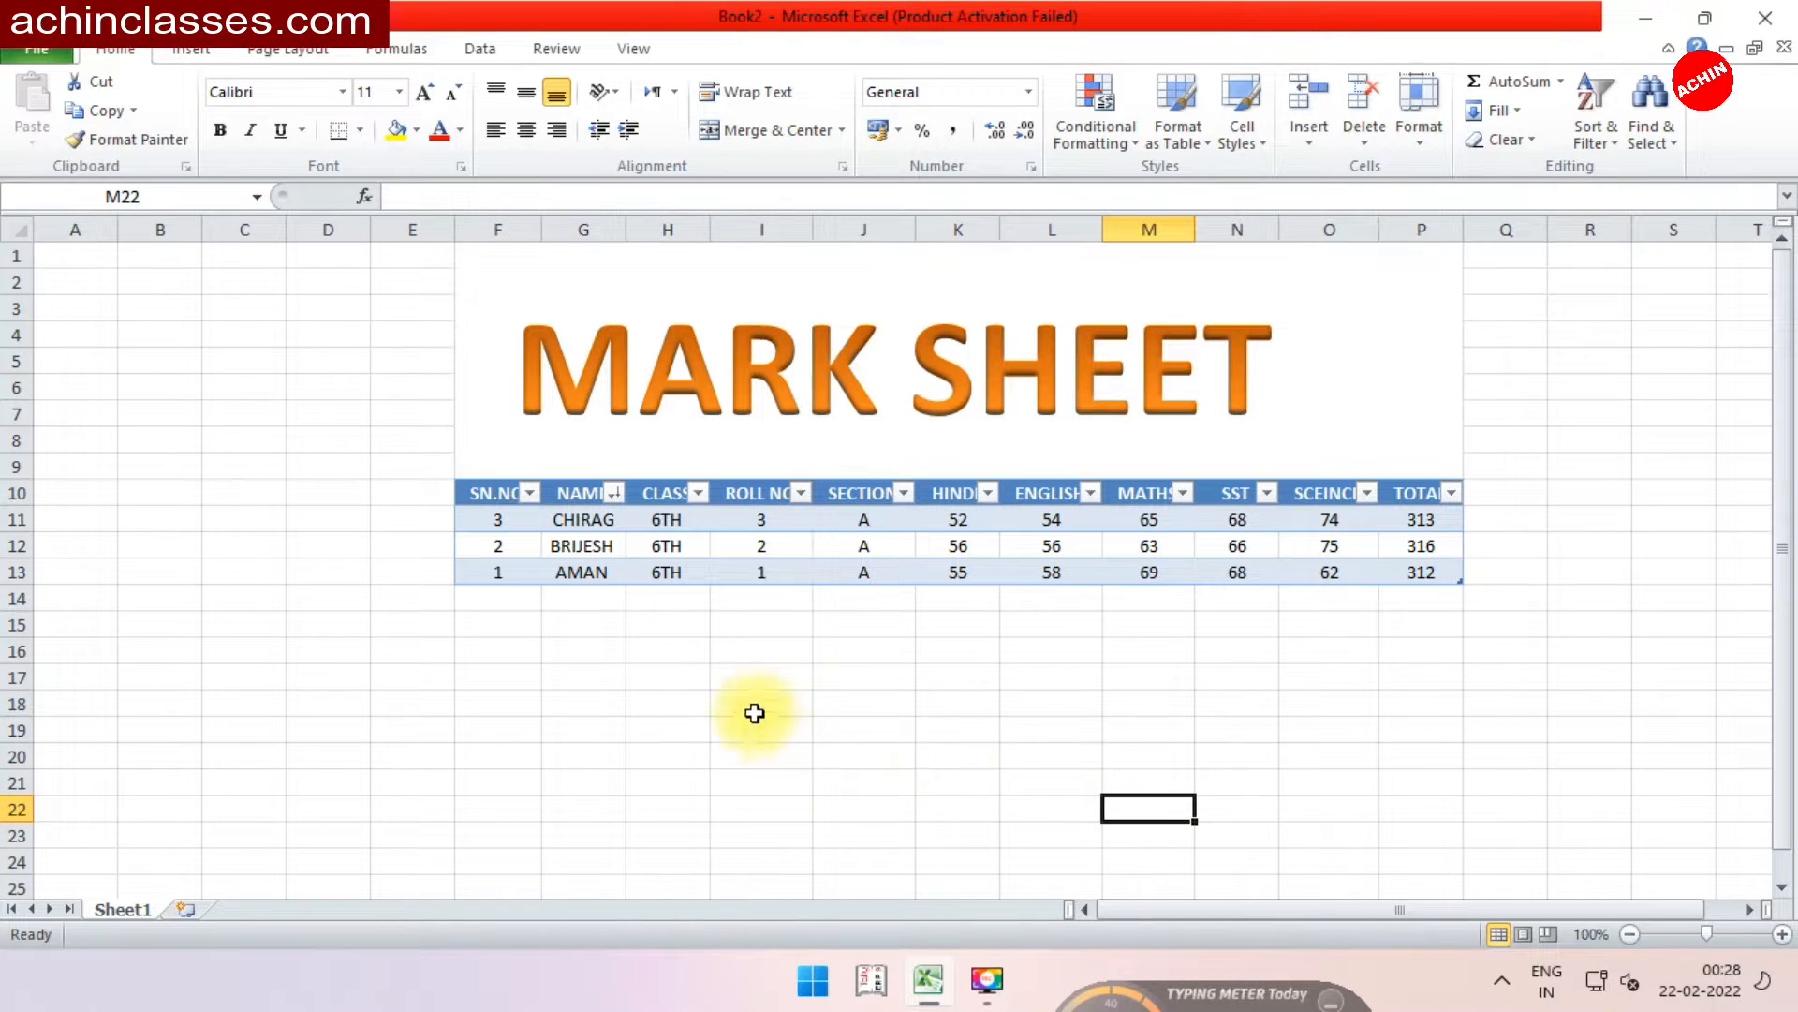
- Try to rename the mark sheet table as DEMO TABLE
left_click(779, 575)
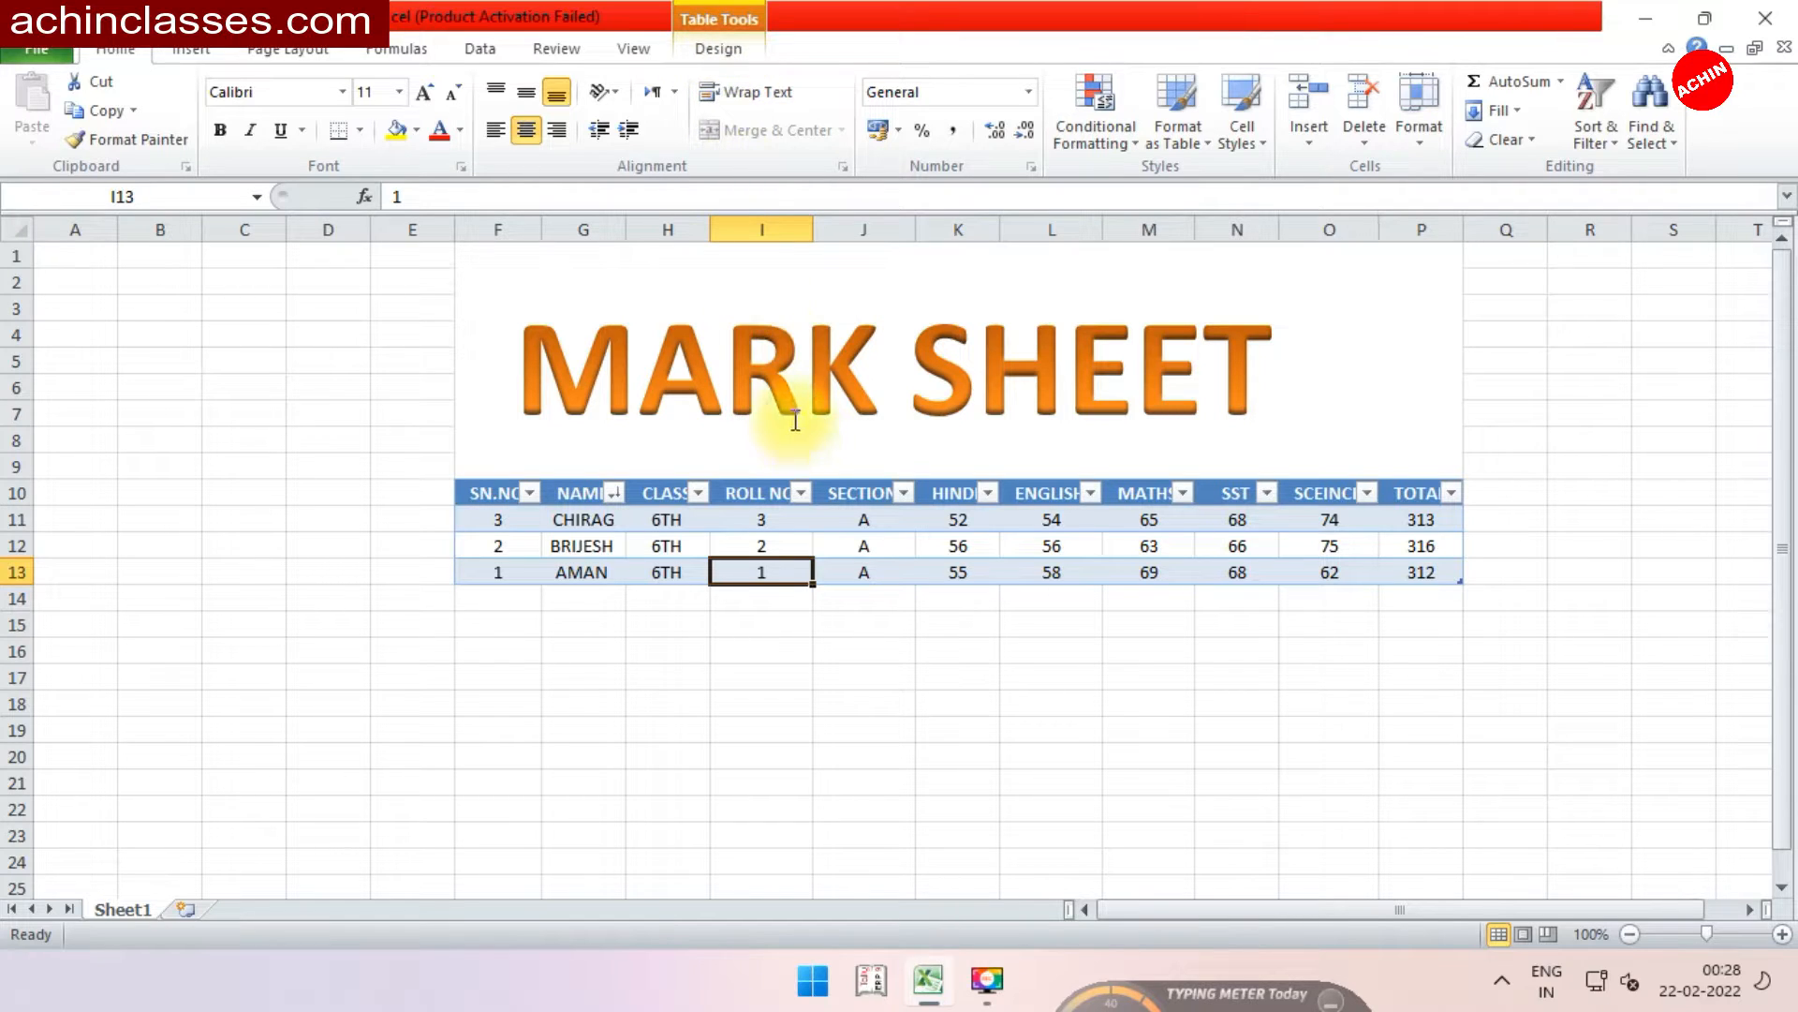
left_click(720, 48)
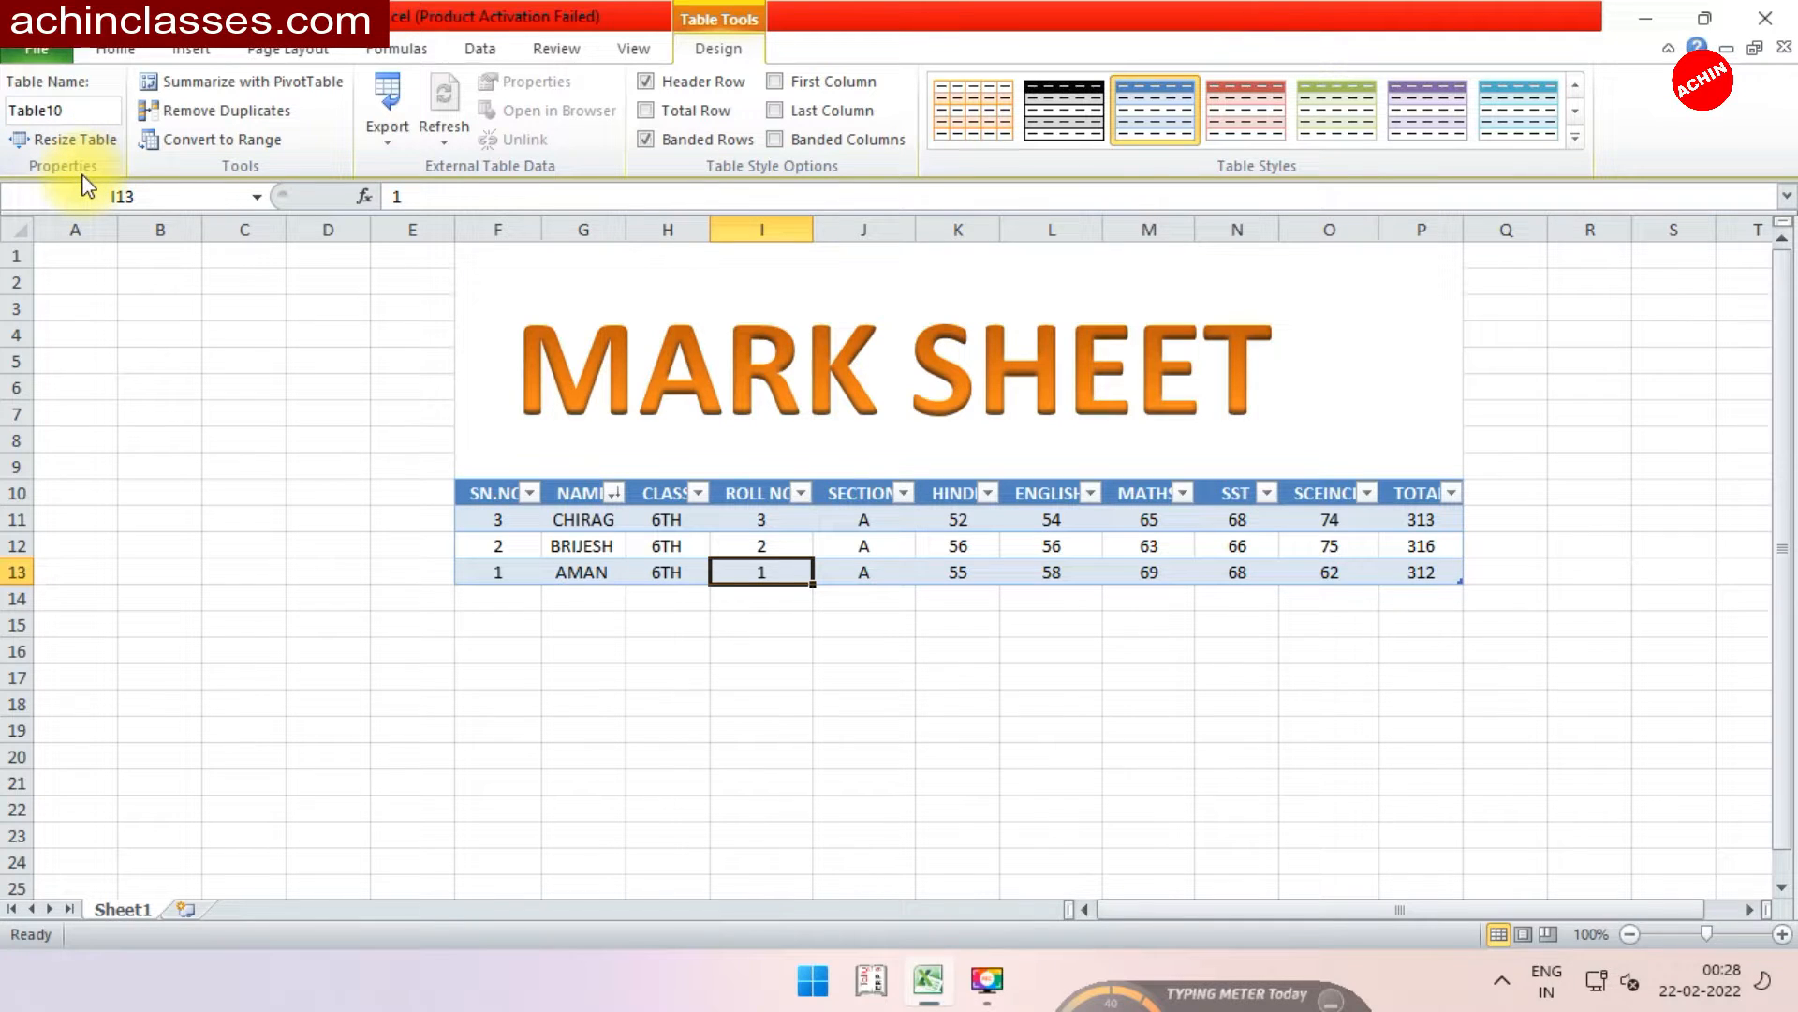
left_click(73, 111)
key("BackSpace")
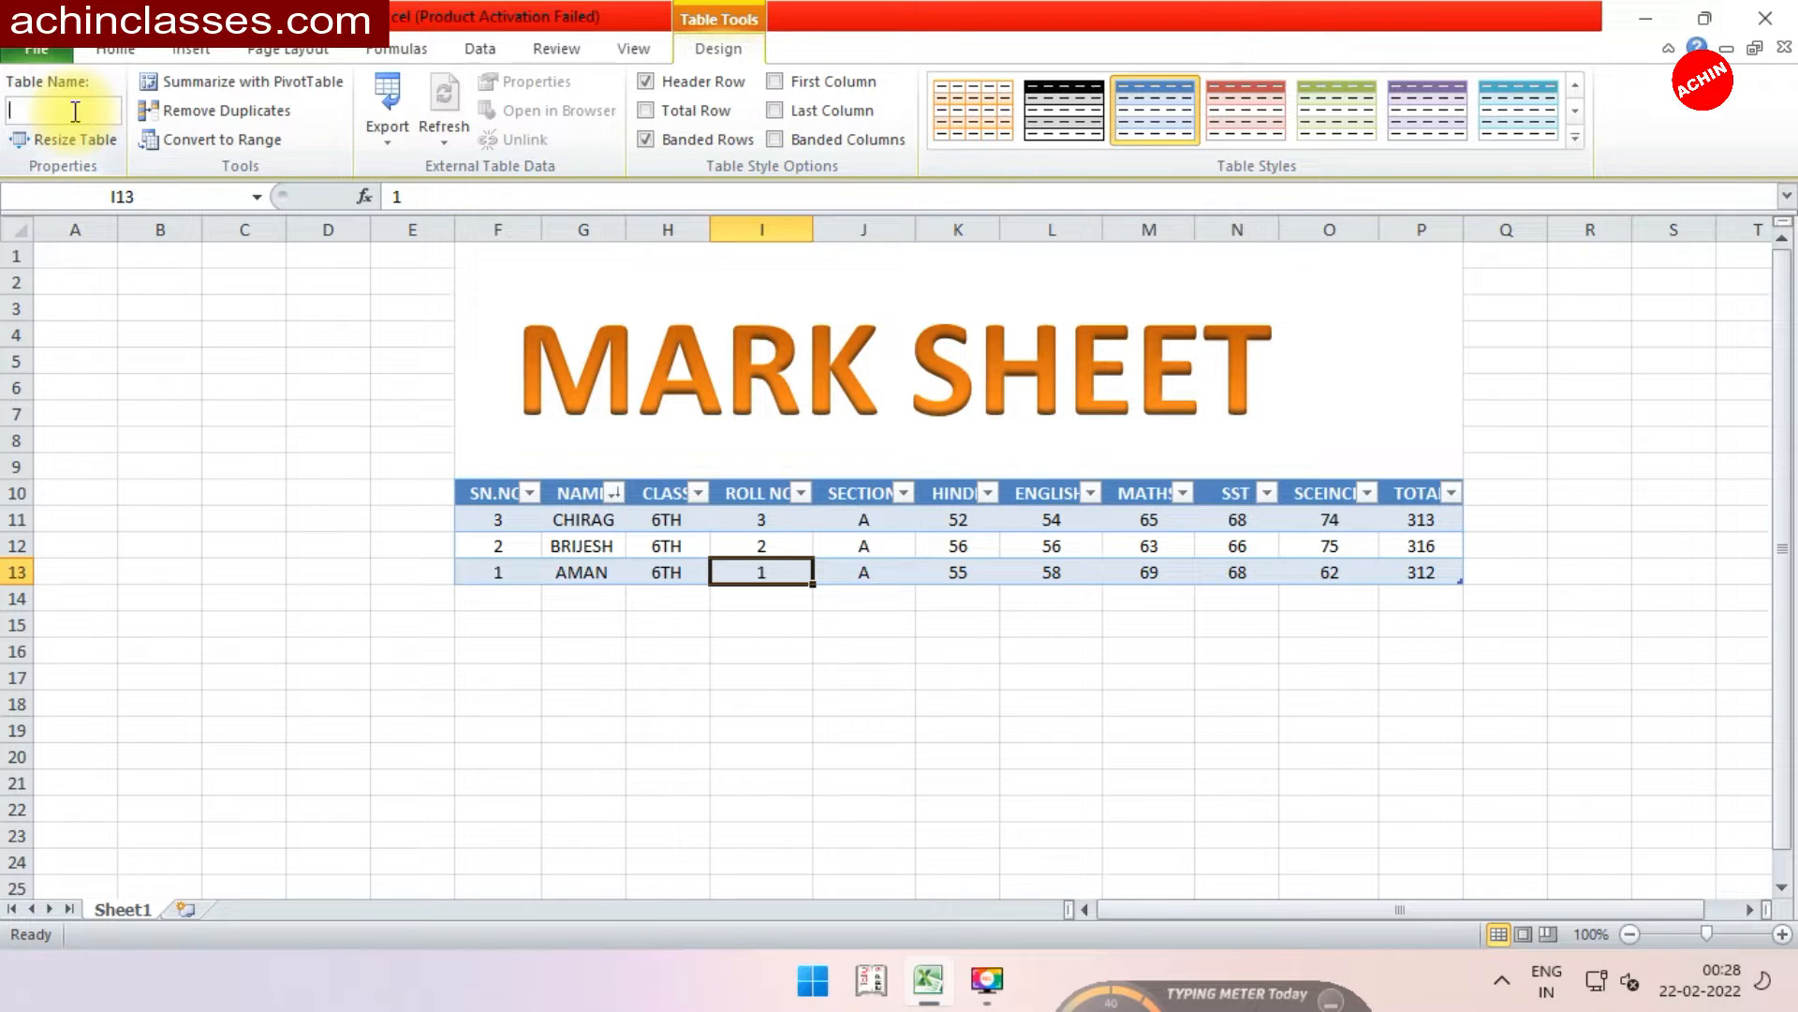
type("DEMO TABLE")
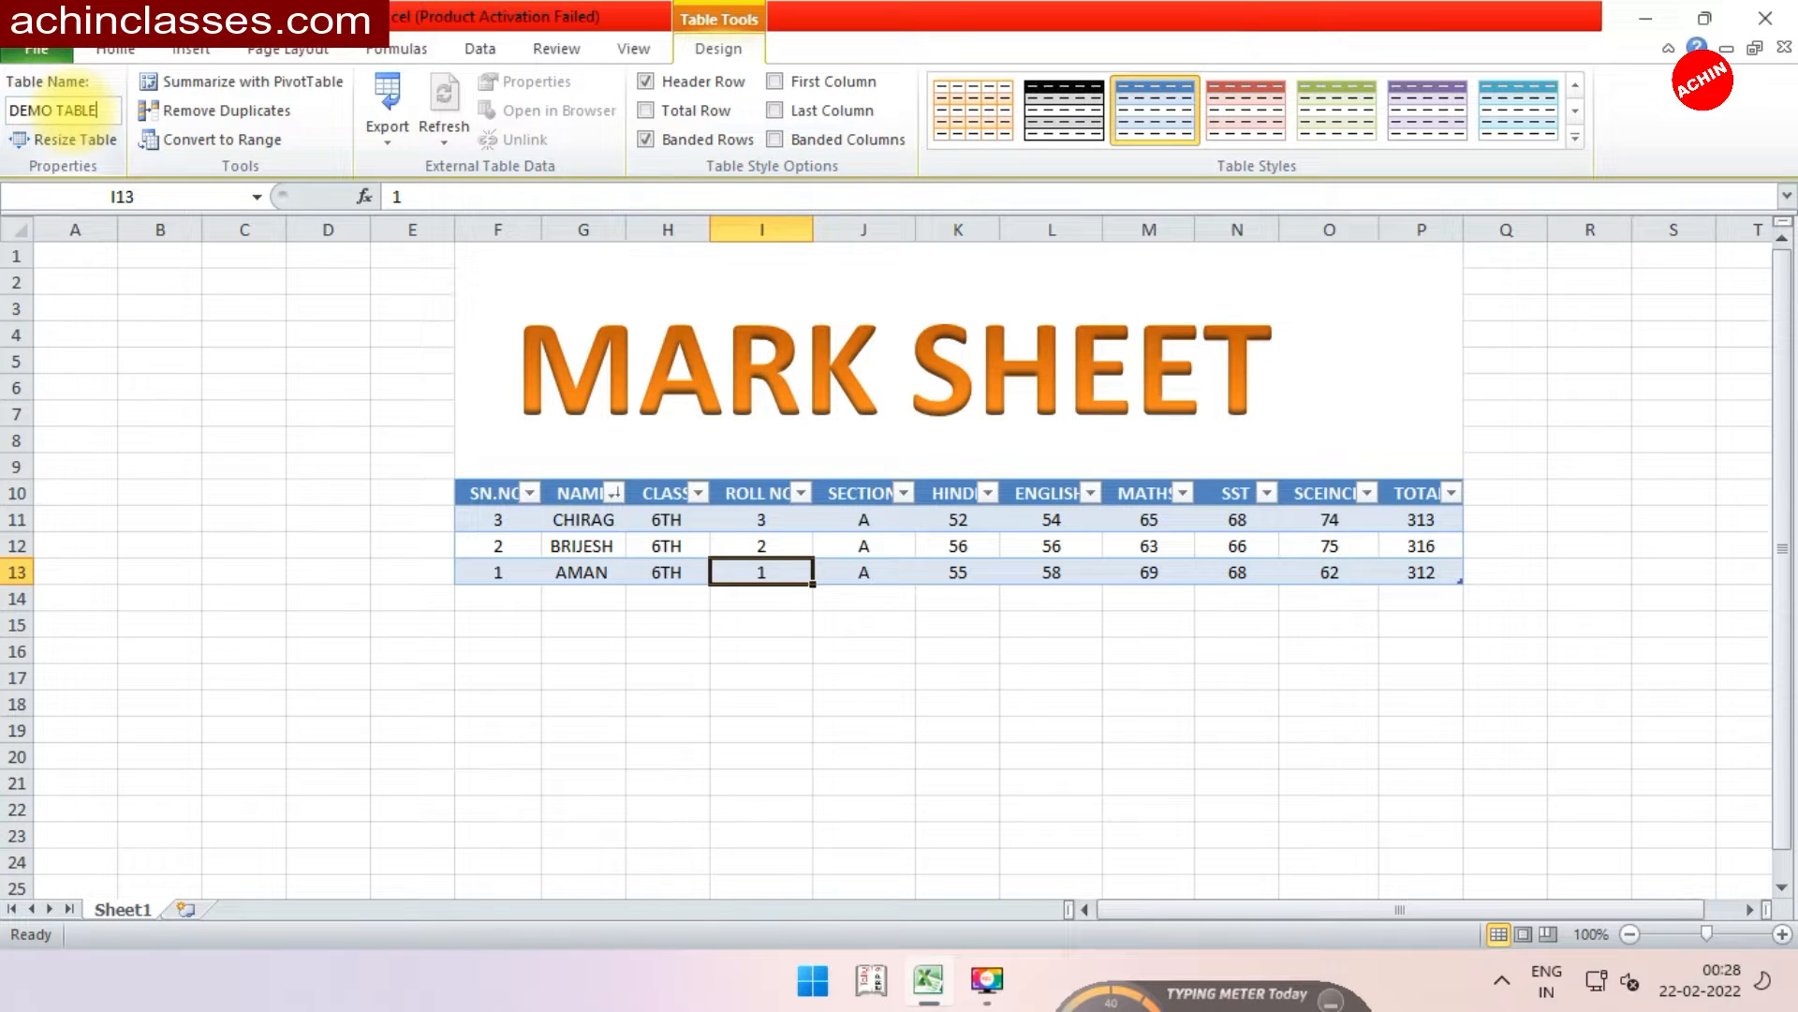
key("Return")
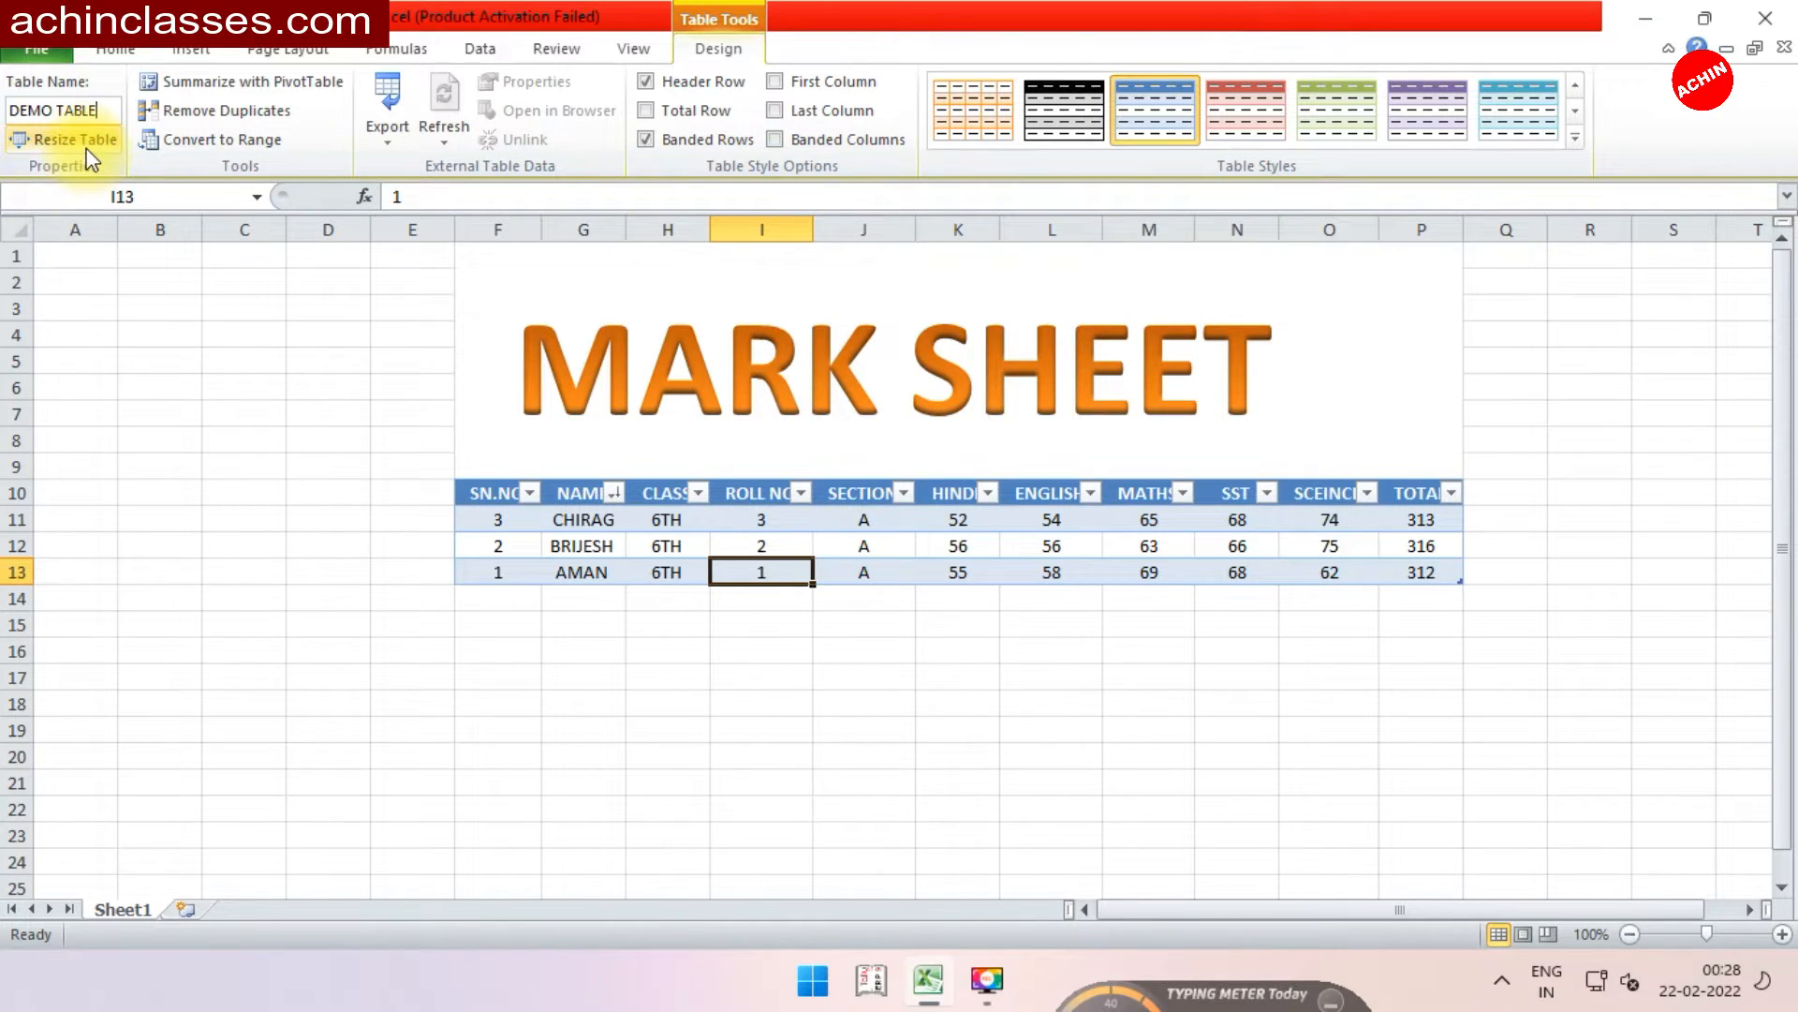
- Resize the table to cover the range F10:R17, and undo the resize
left_click(88, 152)
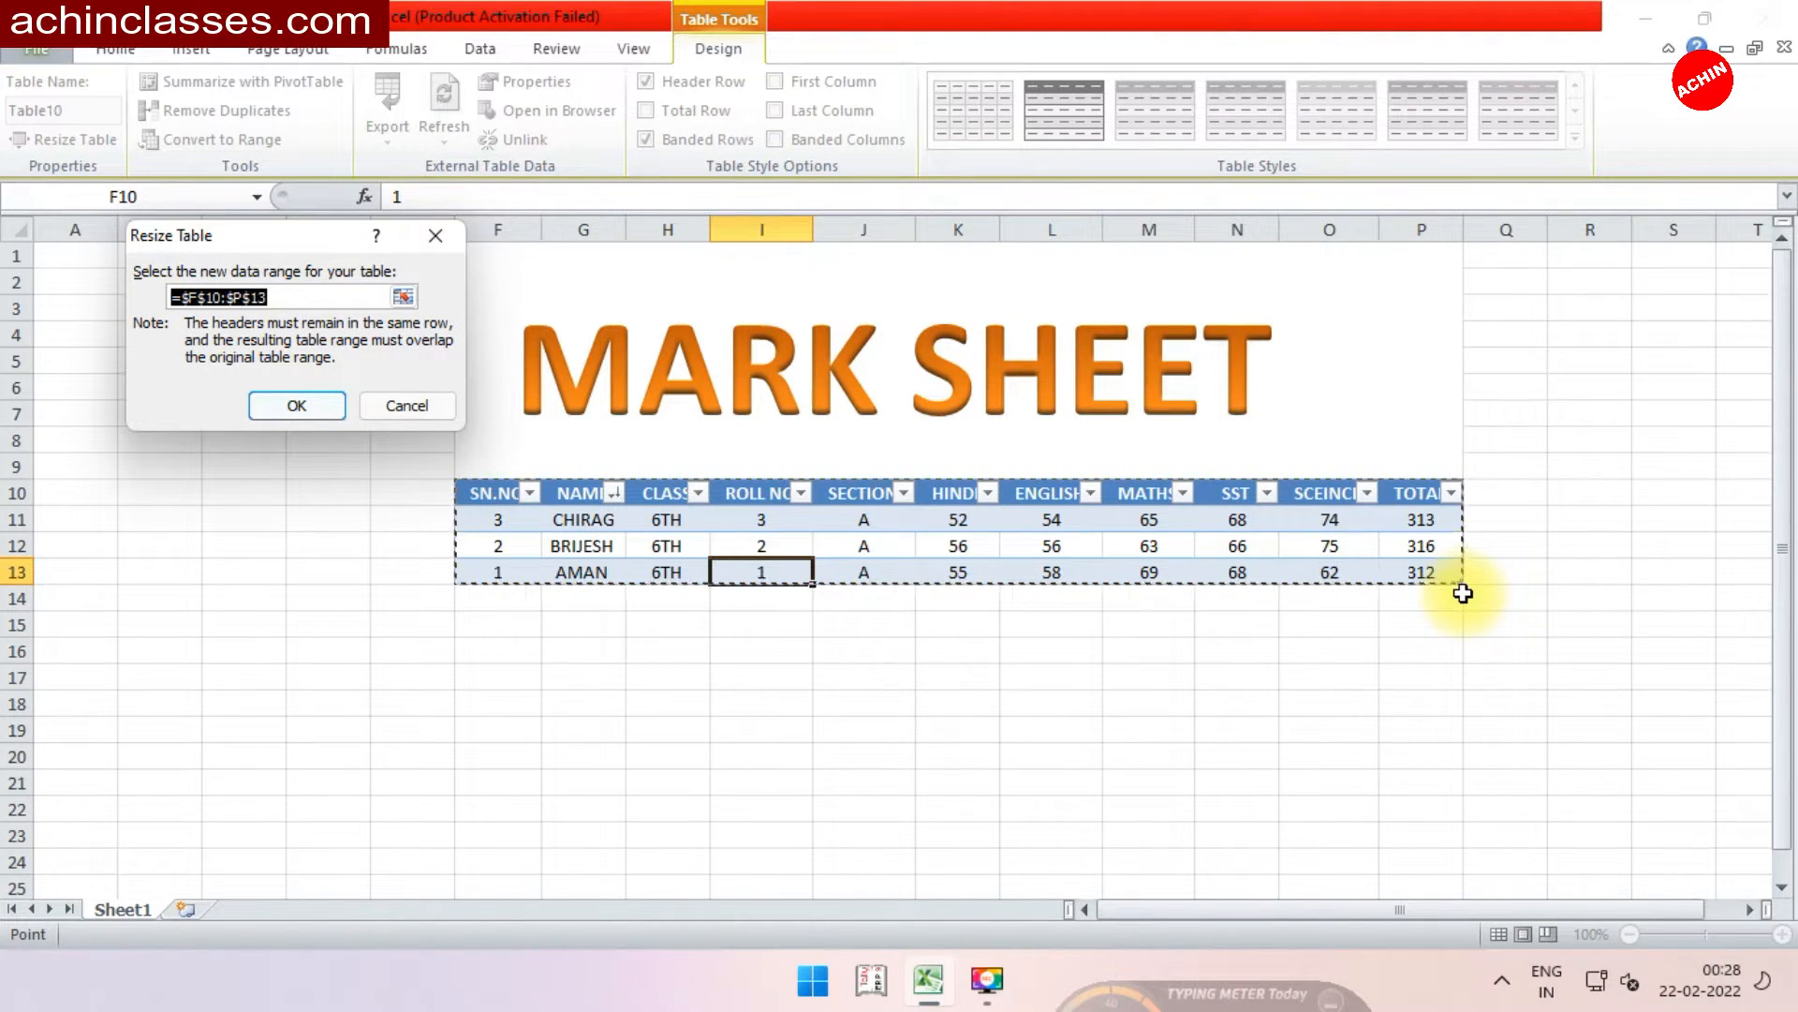
left_click_drag(1461, 586, 1477, 626)
left_click_drag(464, 492, 1566, 687)
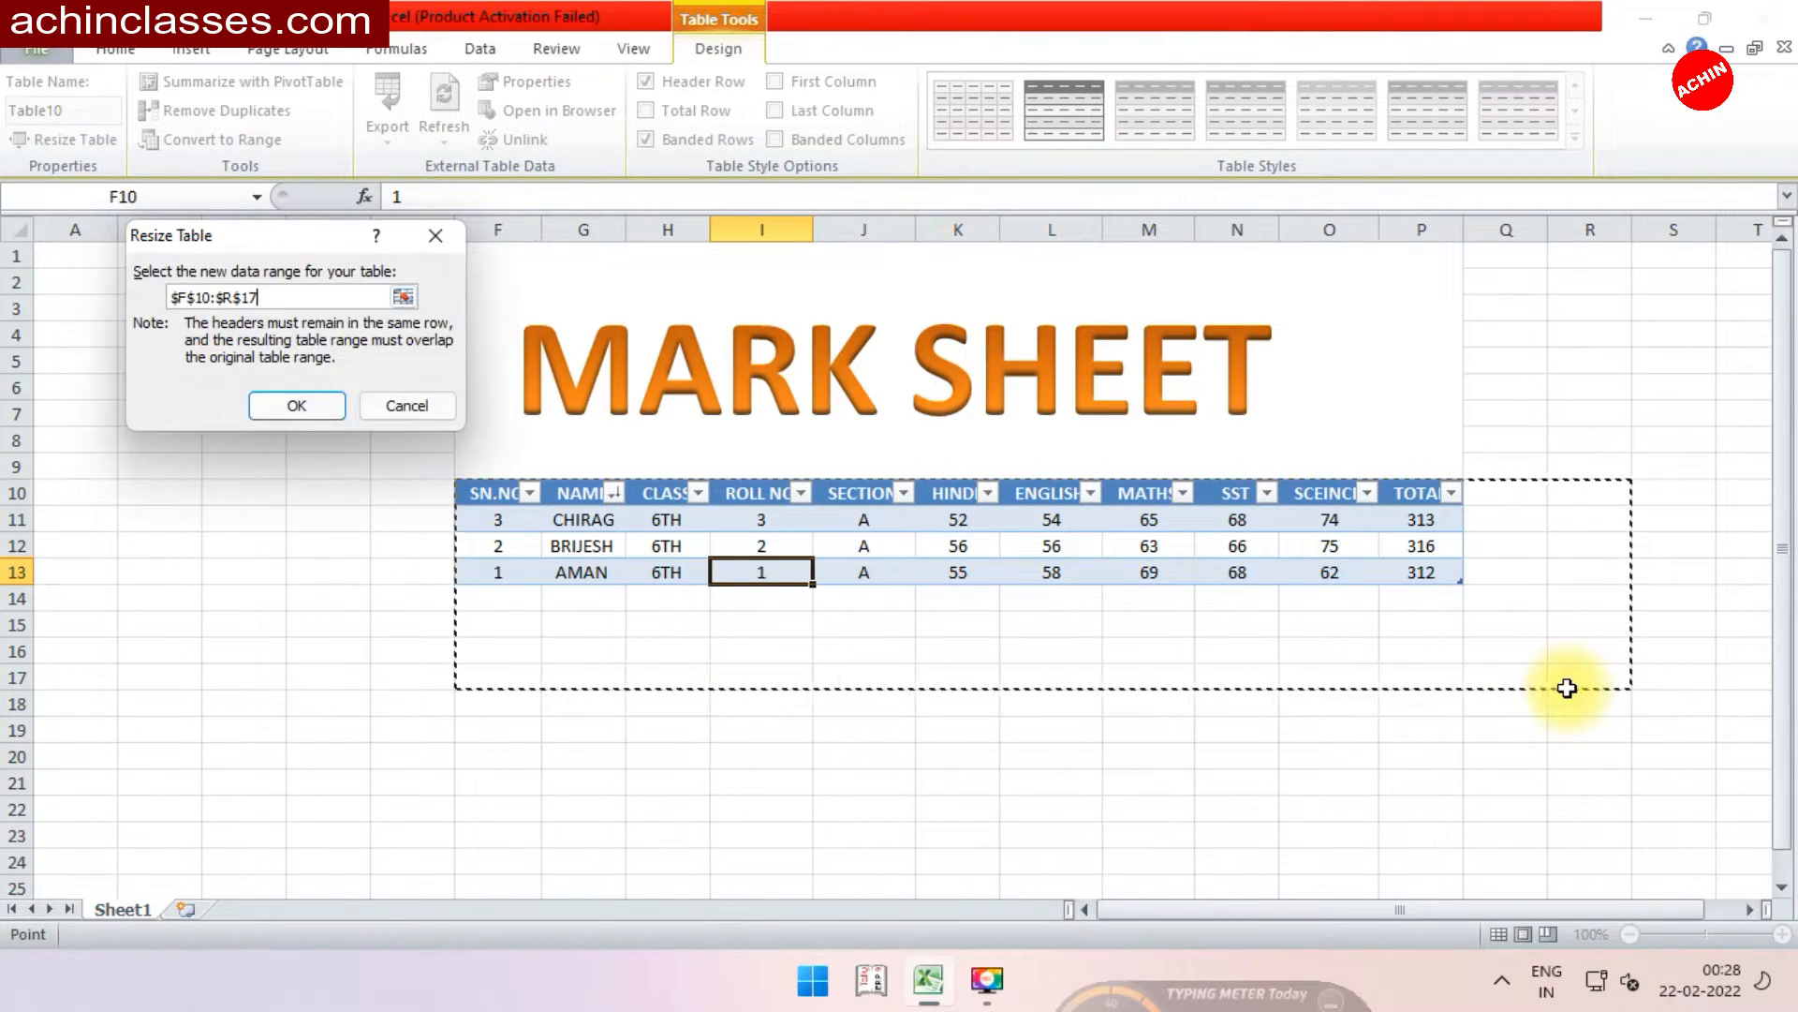
left_click(296, 406)
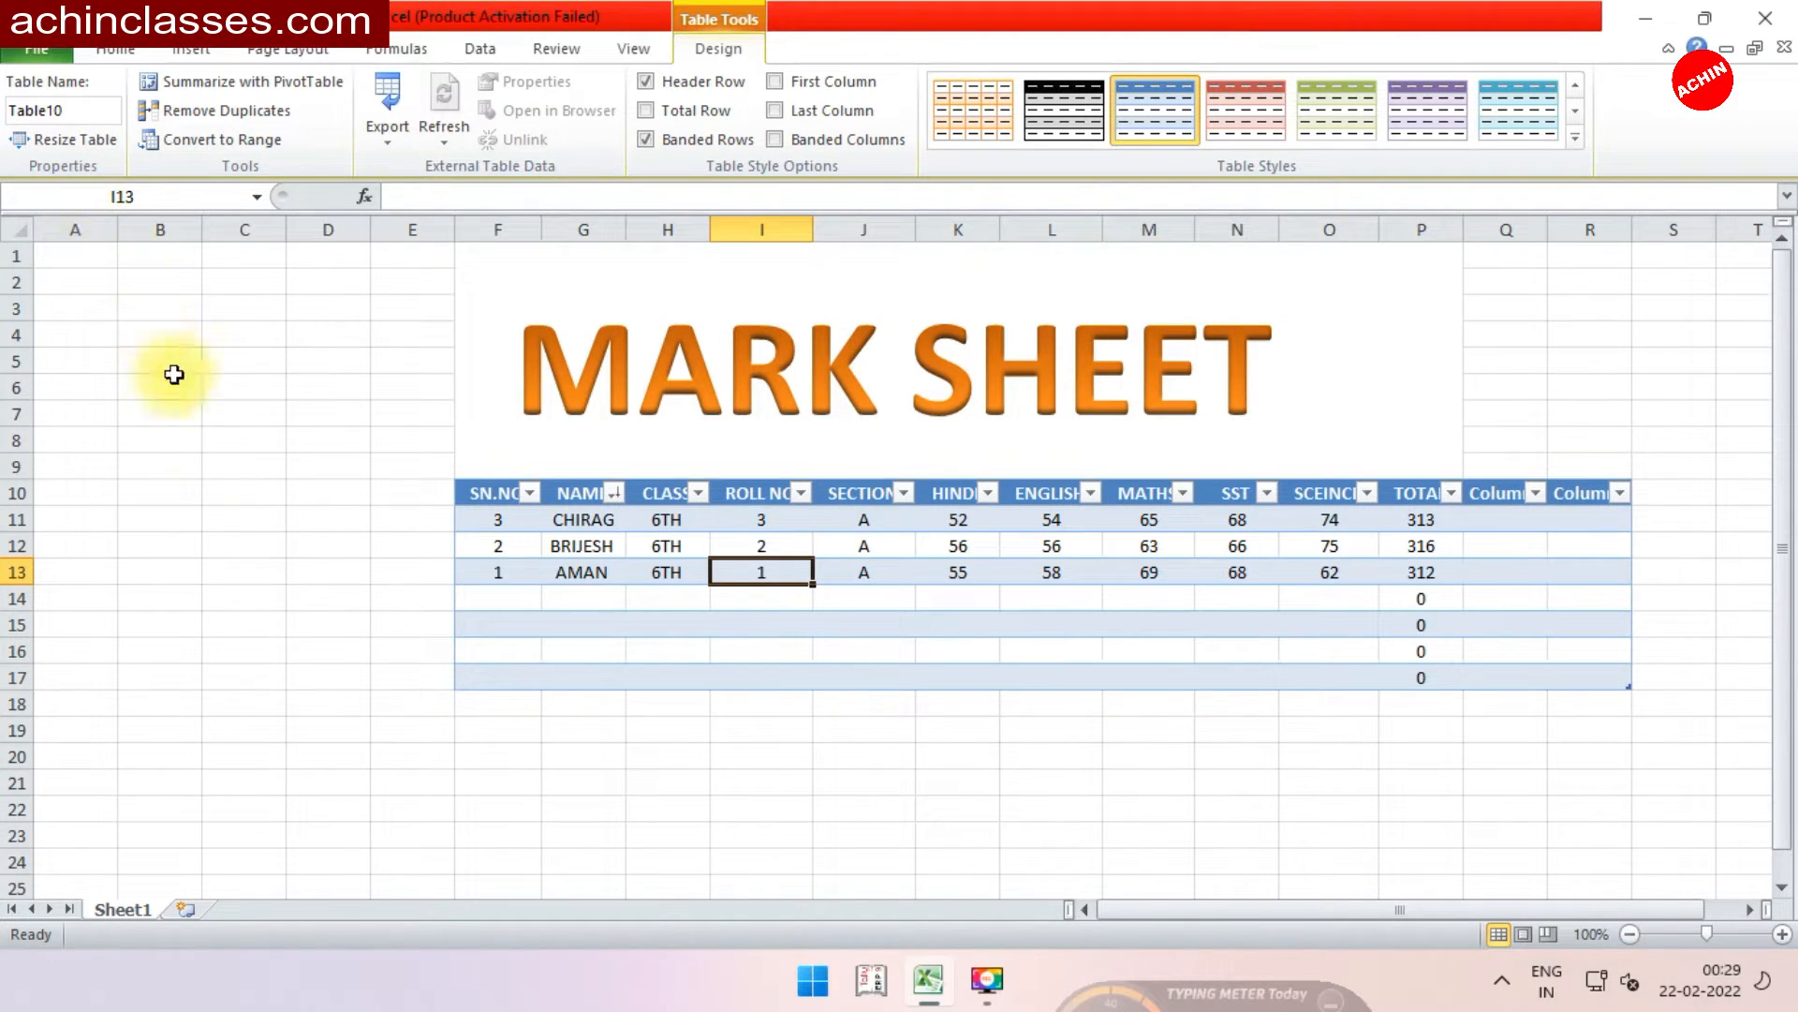
key("ctrl+z")
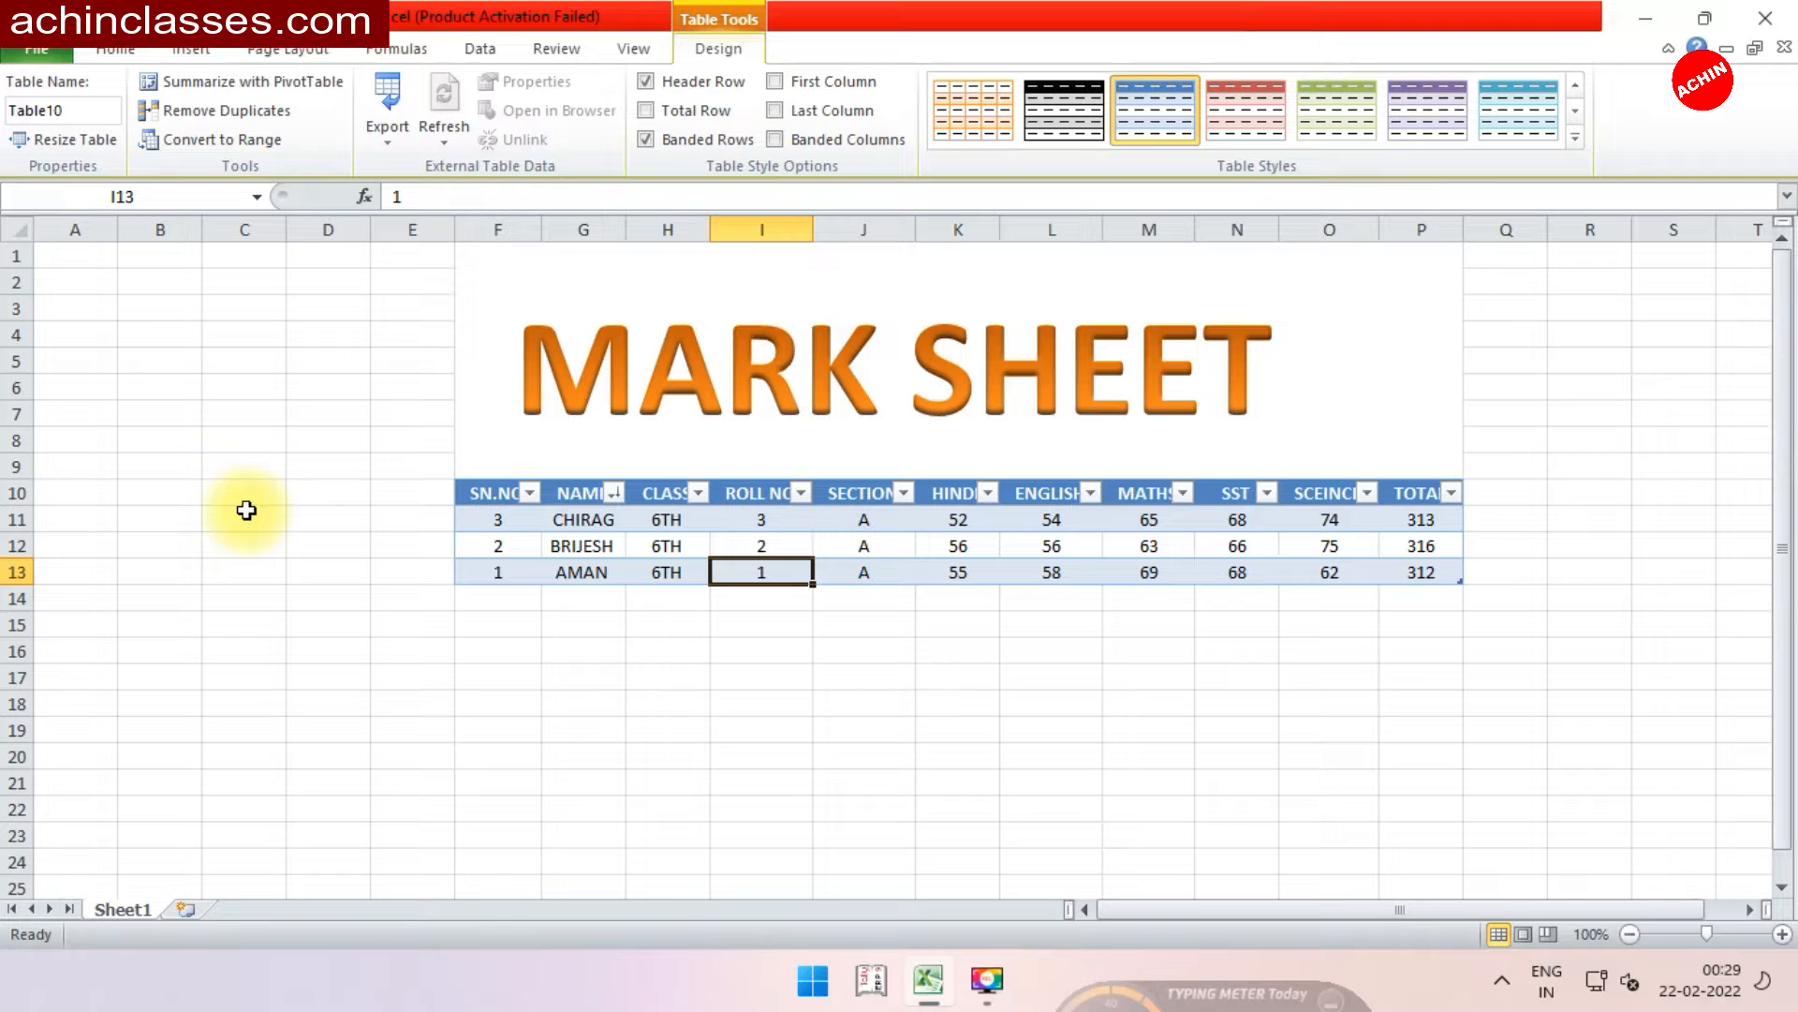
- Summarize the table with a PivotTable on a new worksheet, using NAME as row labels and sums of HINDI, ENGLISH and MATHS as values
left_click(279, 88)
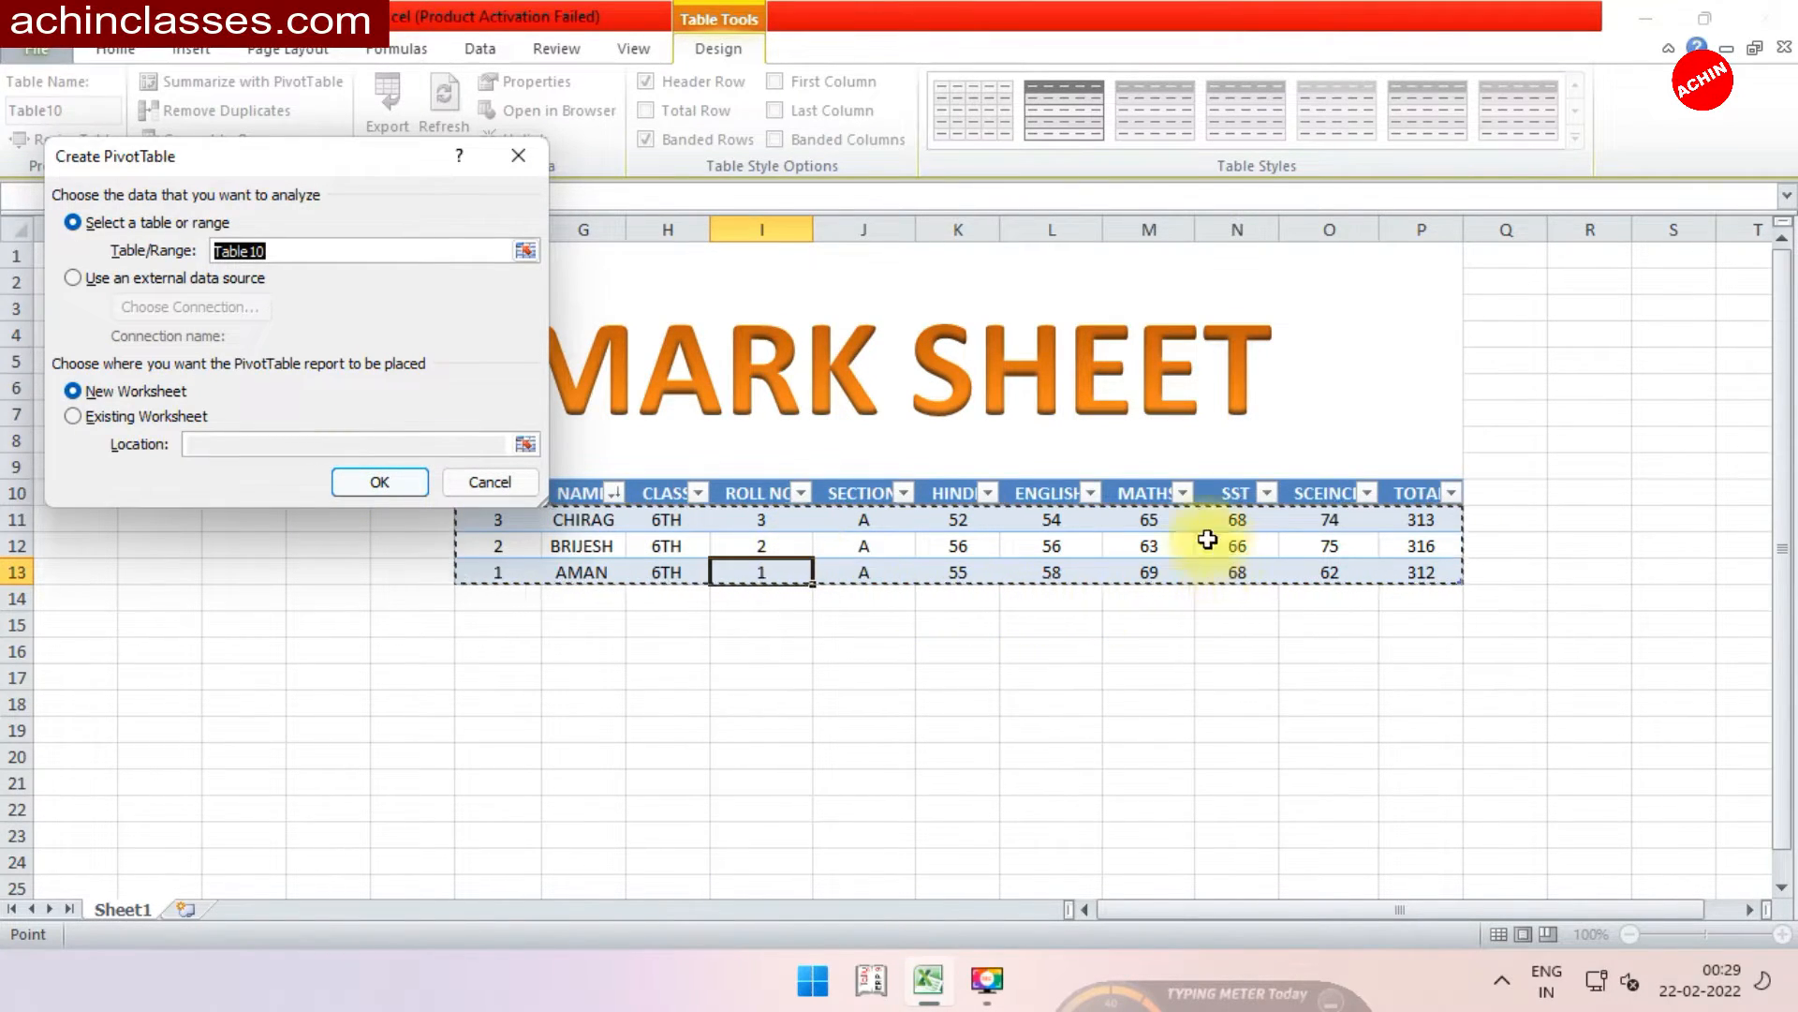
left_click(362, 484)
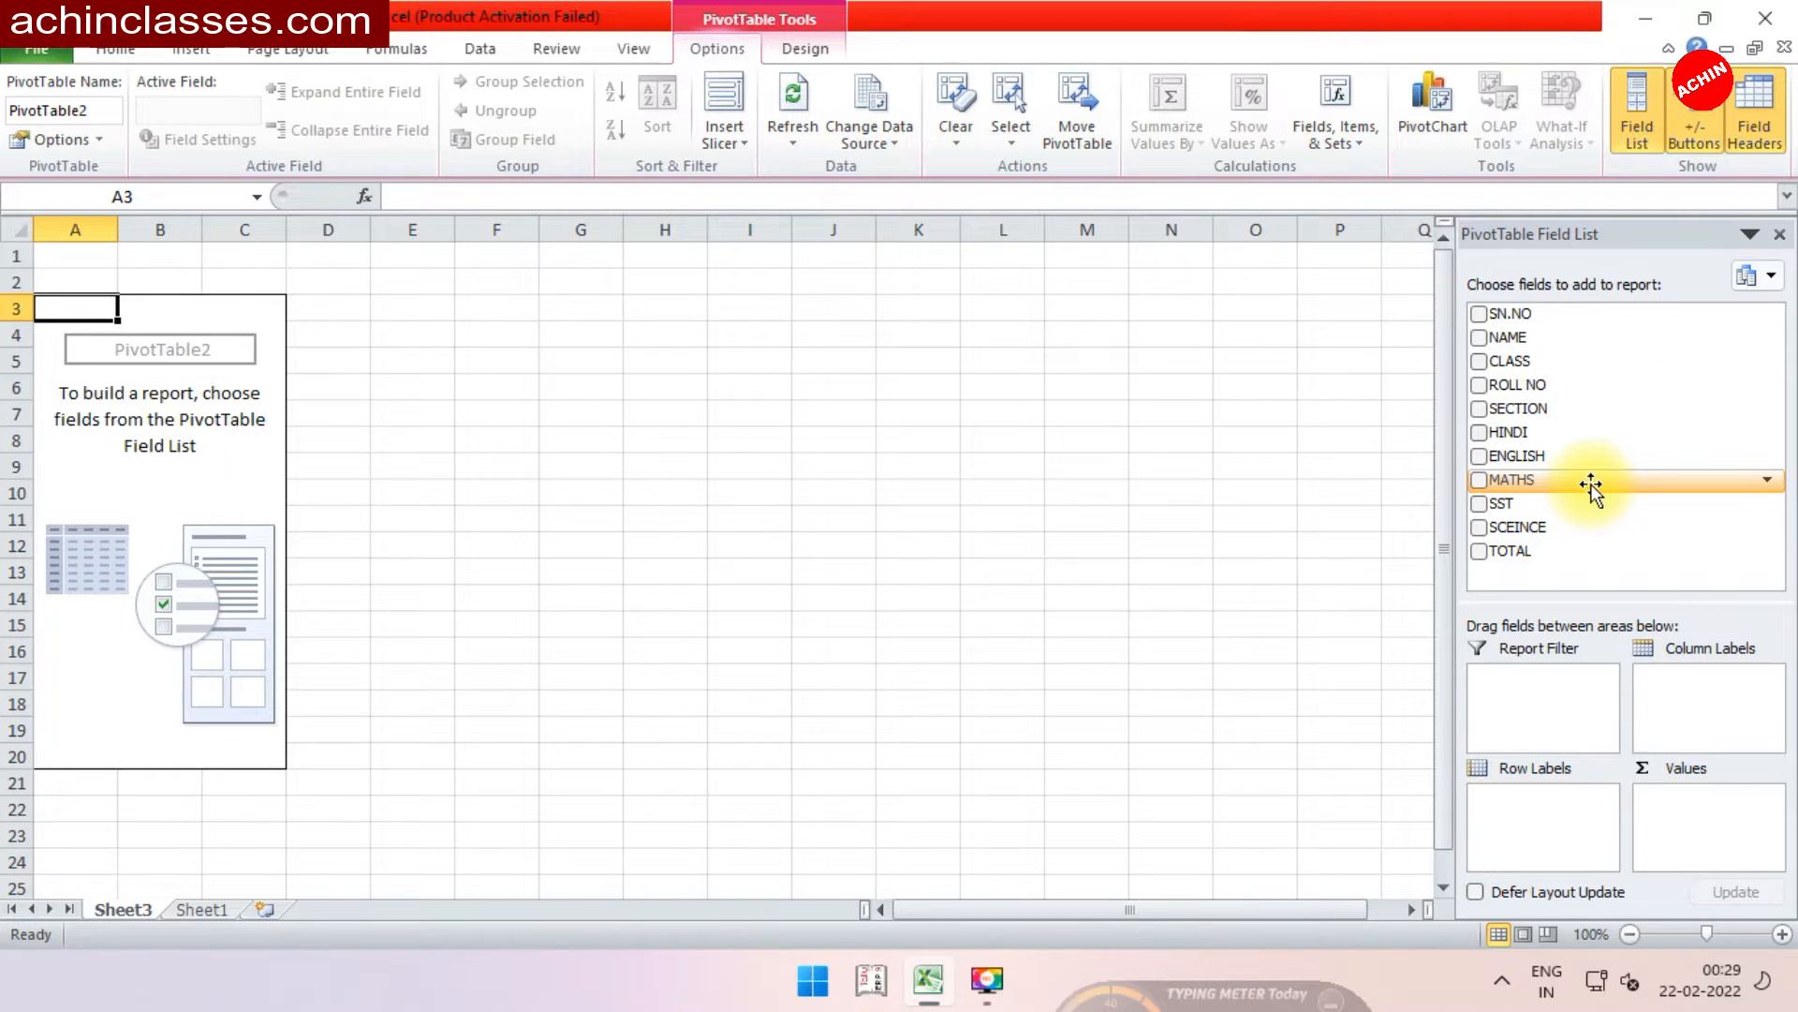
left_click(1478, 338)
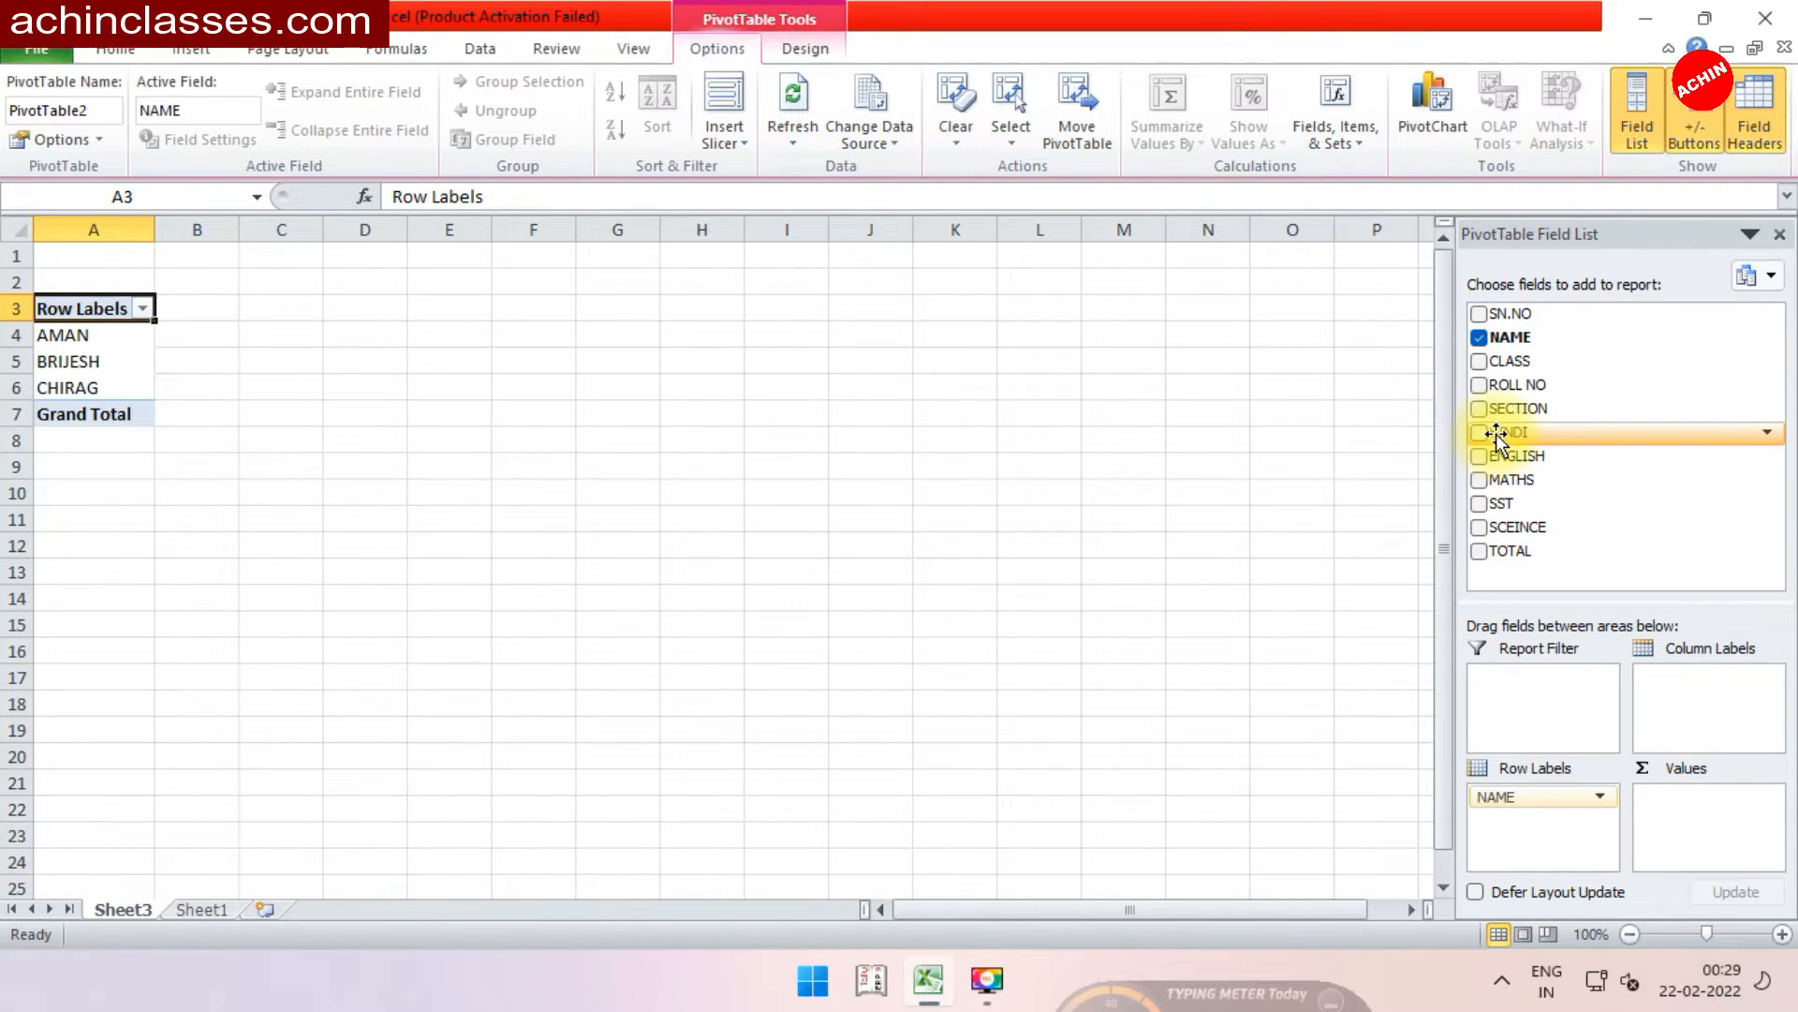
left_click_drag(1496, 436, 1653, 794)
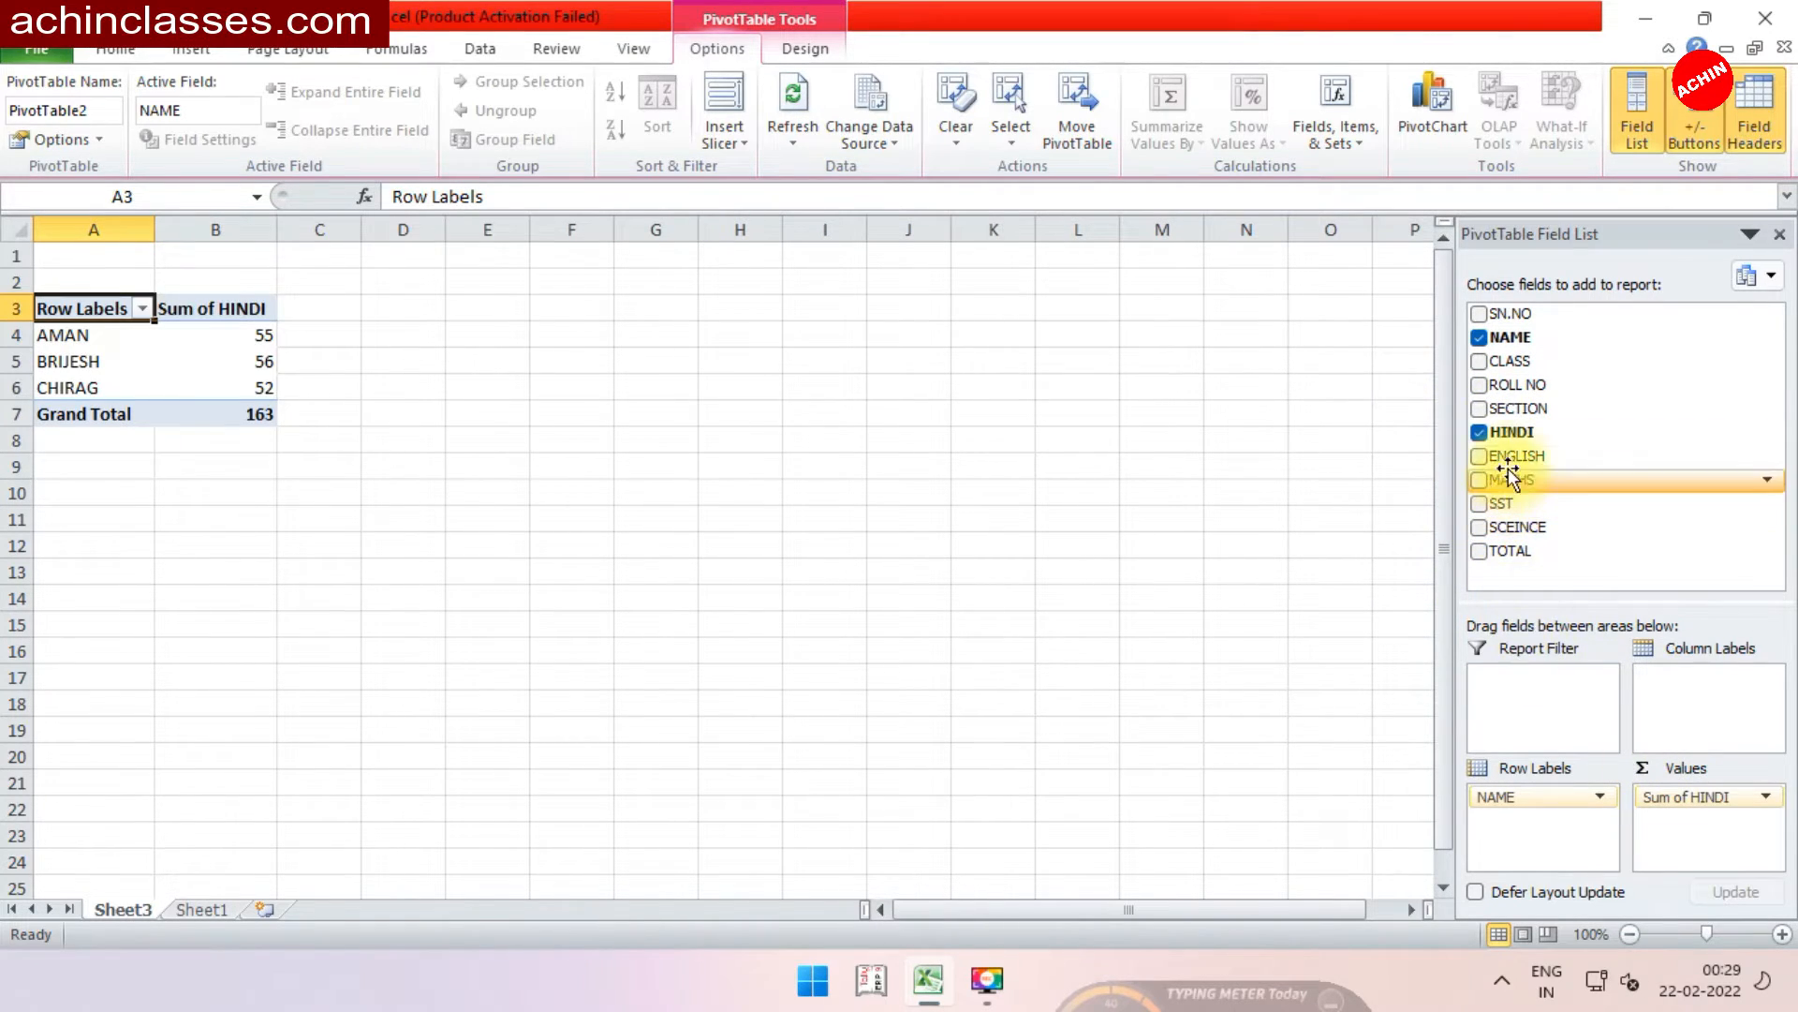
left_click_drag(1508, 468, 1630, 824)
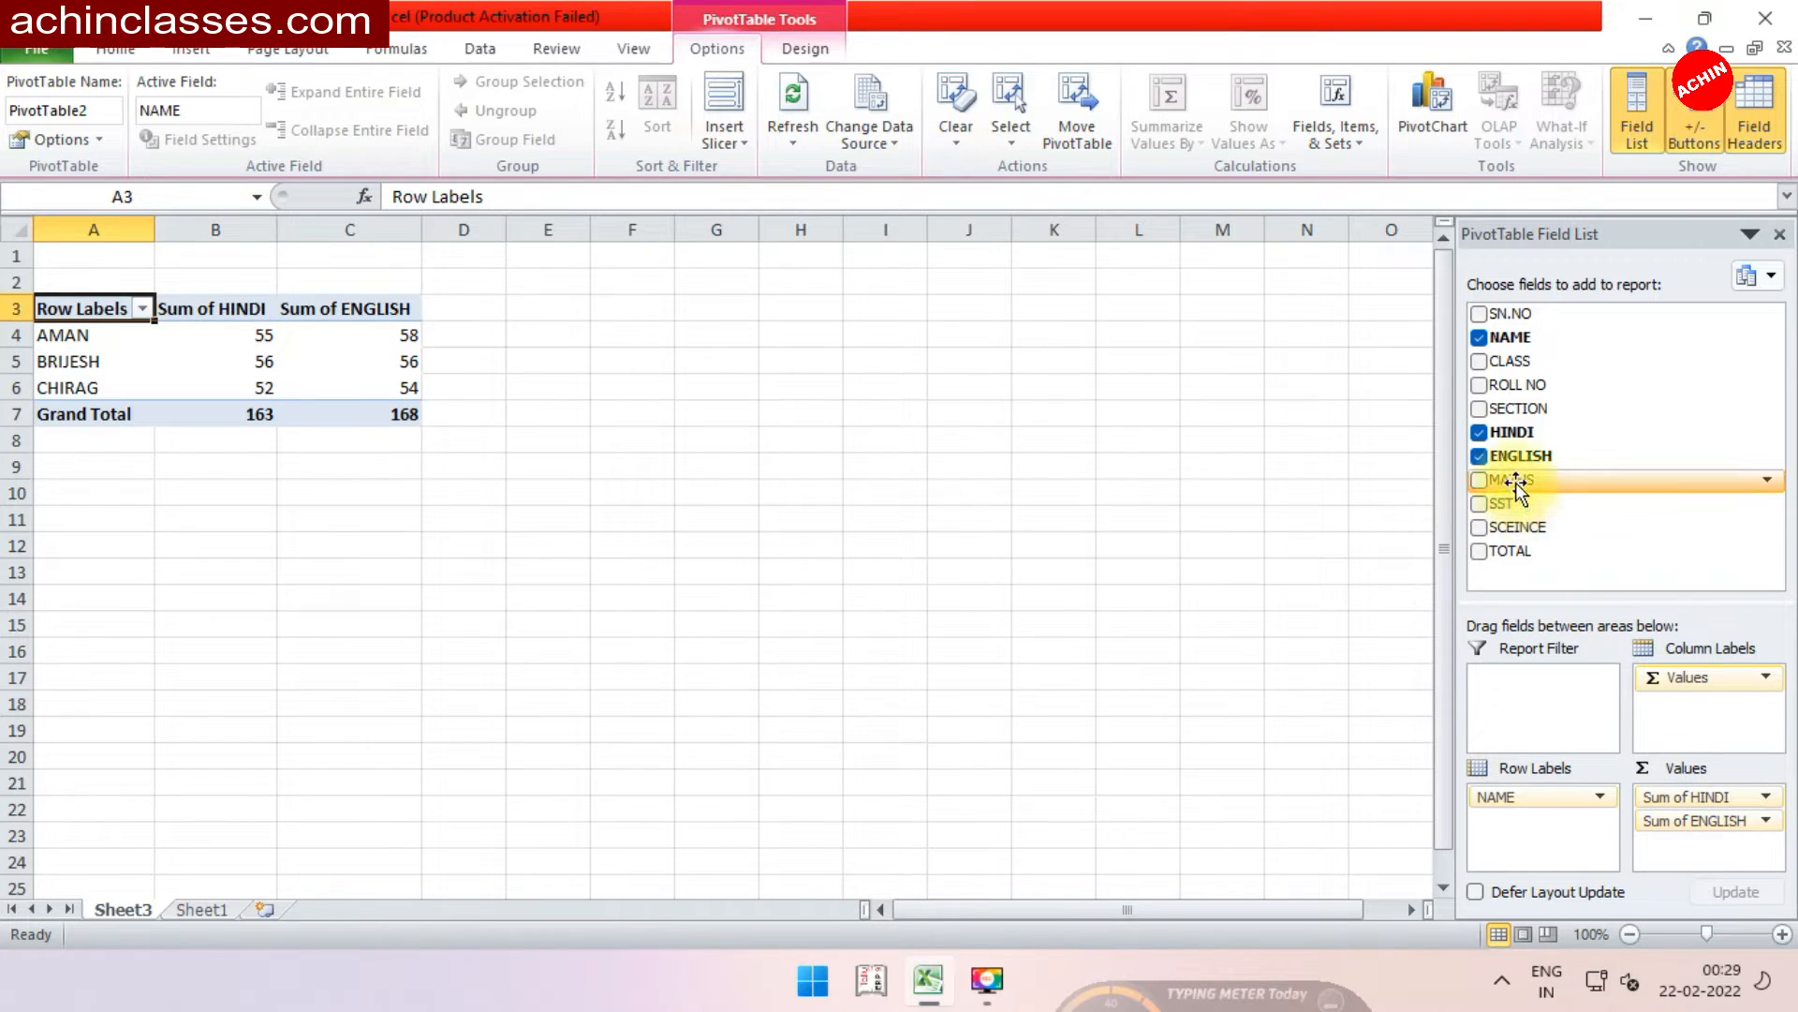
left_click_drag(1517, 482, 1704, 845)
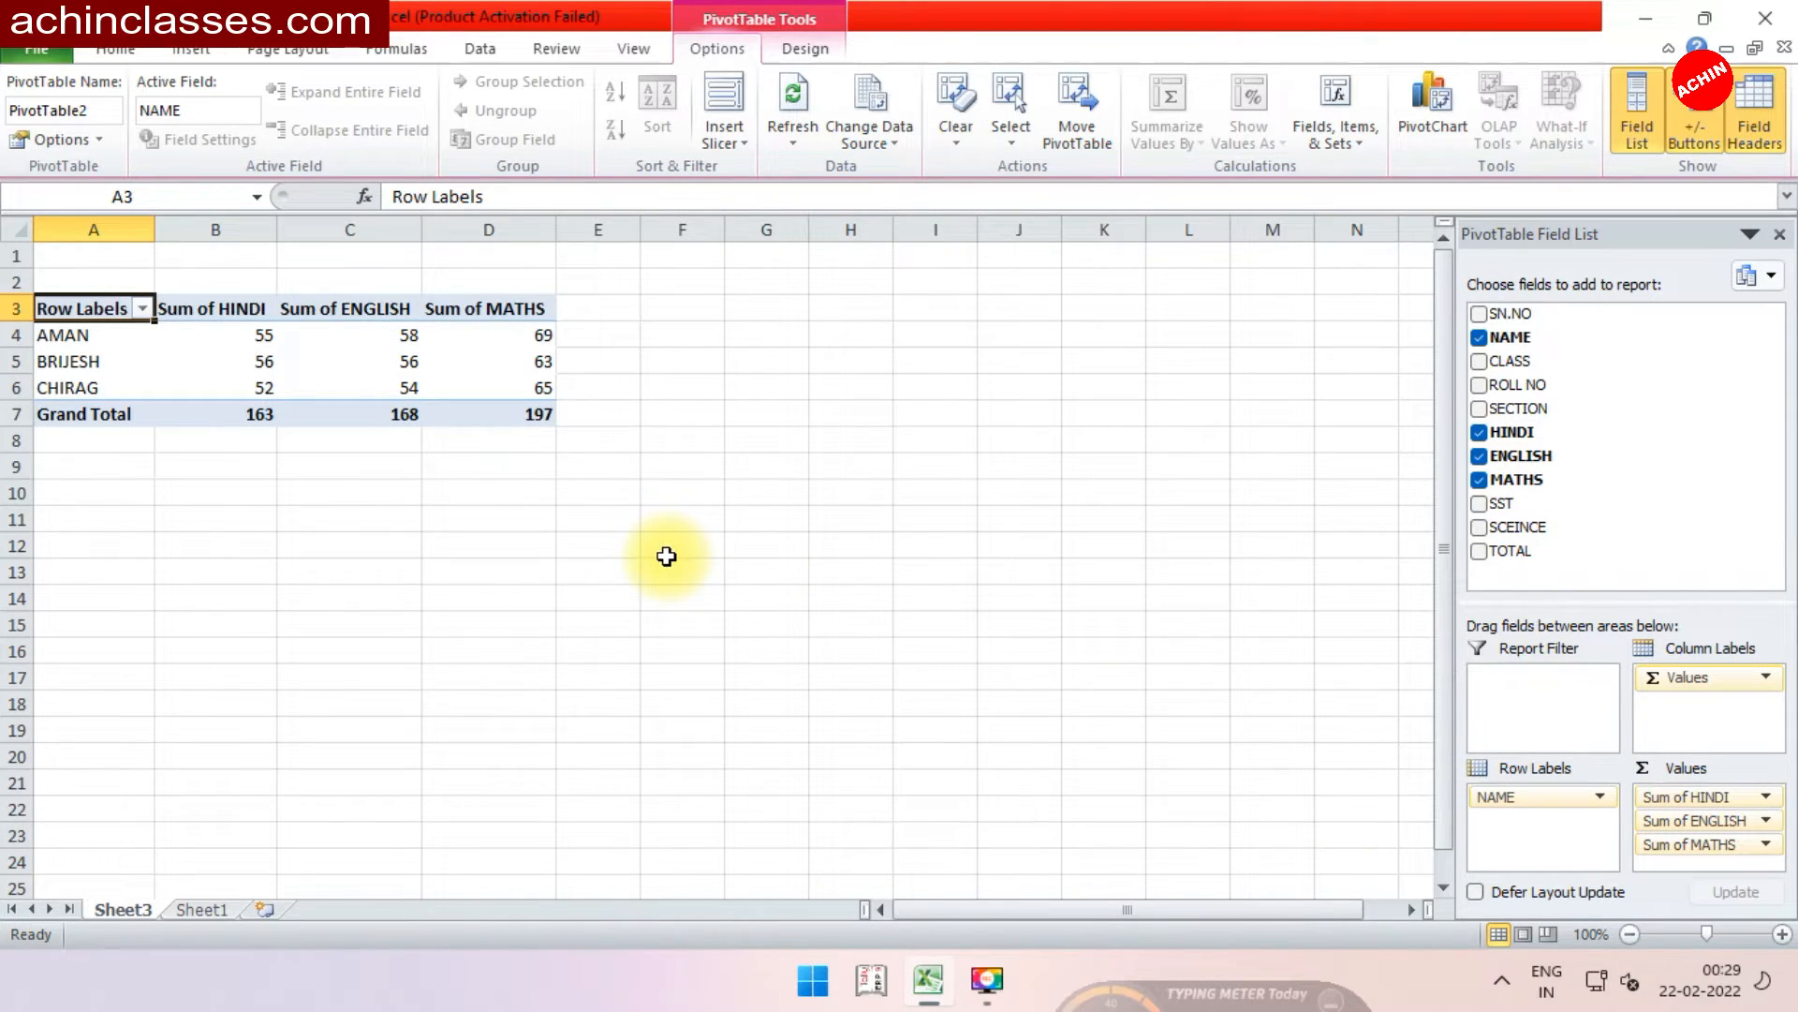
left_click(1780, 234)
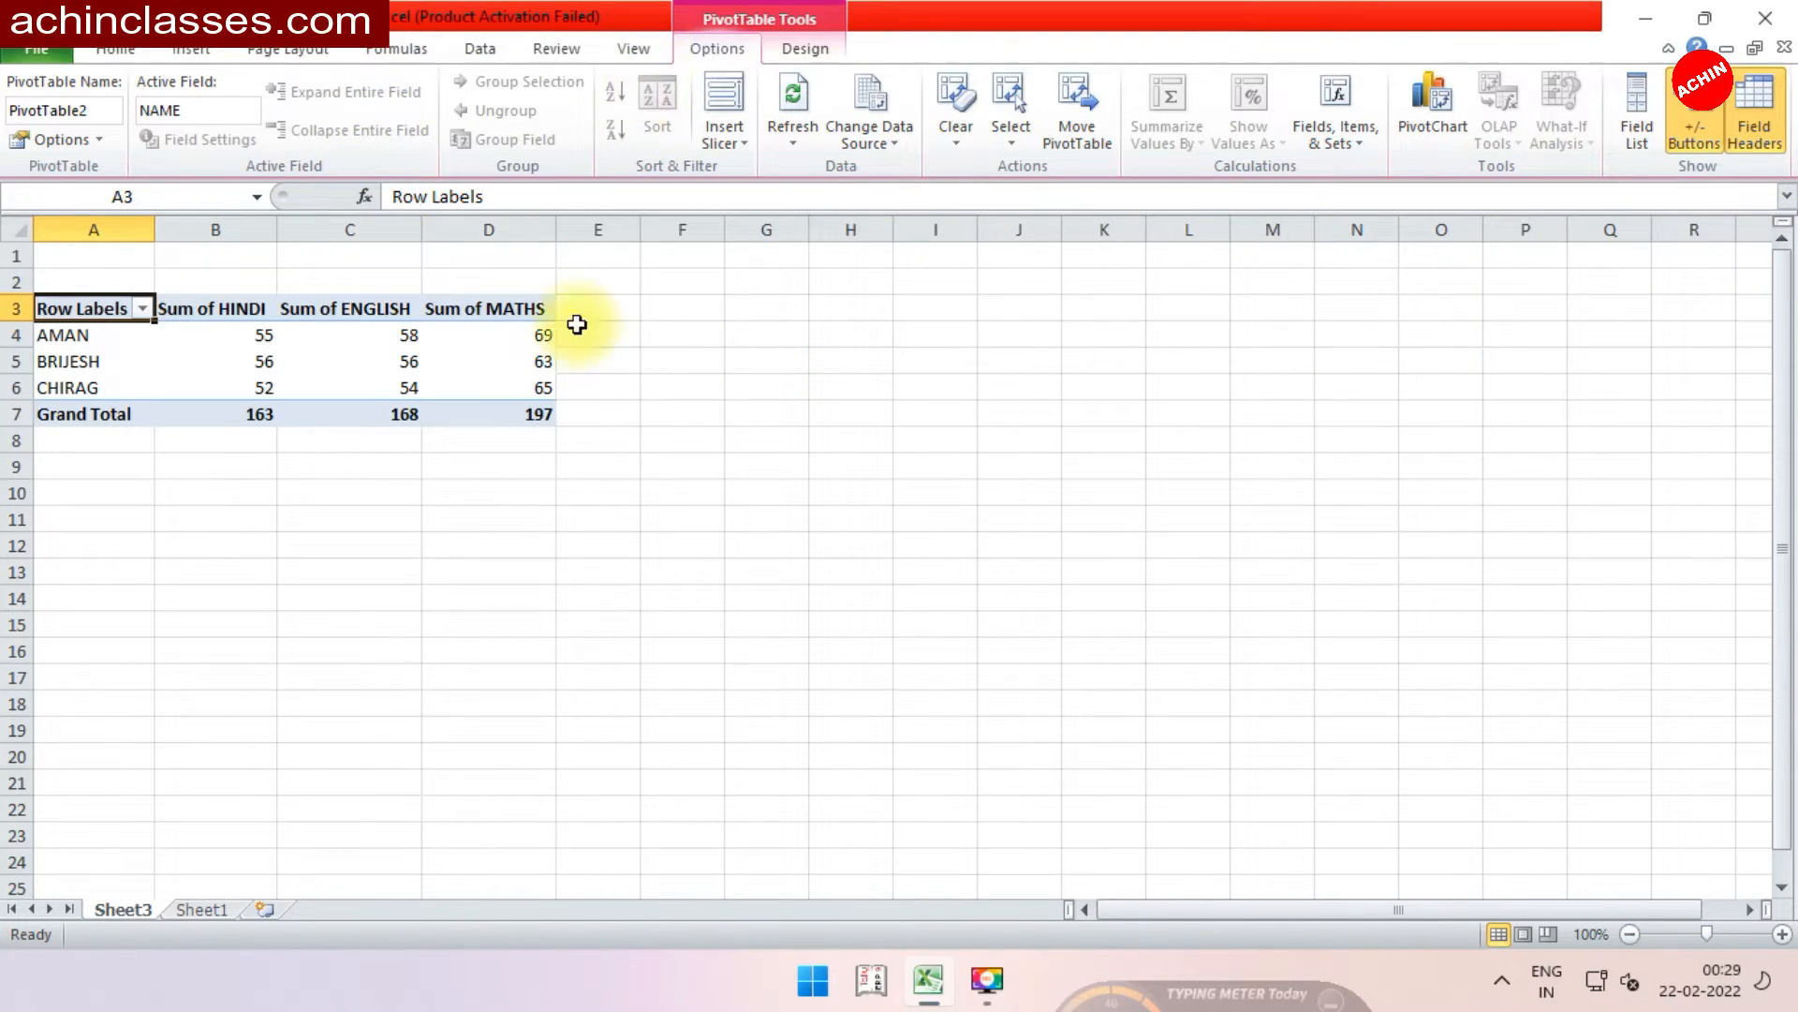
- Remove duplicate rows from the mark sheet table on Sheet1 by comparing only the SST column, and undo the removal
left_click(204, 910)
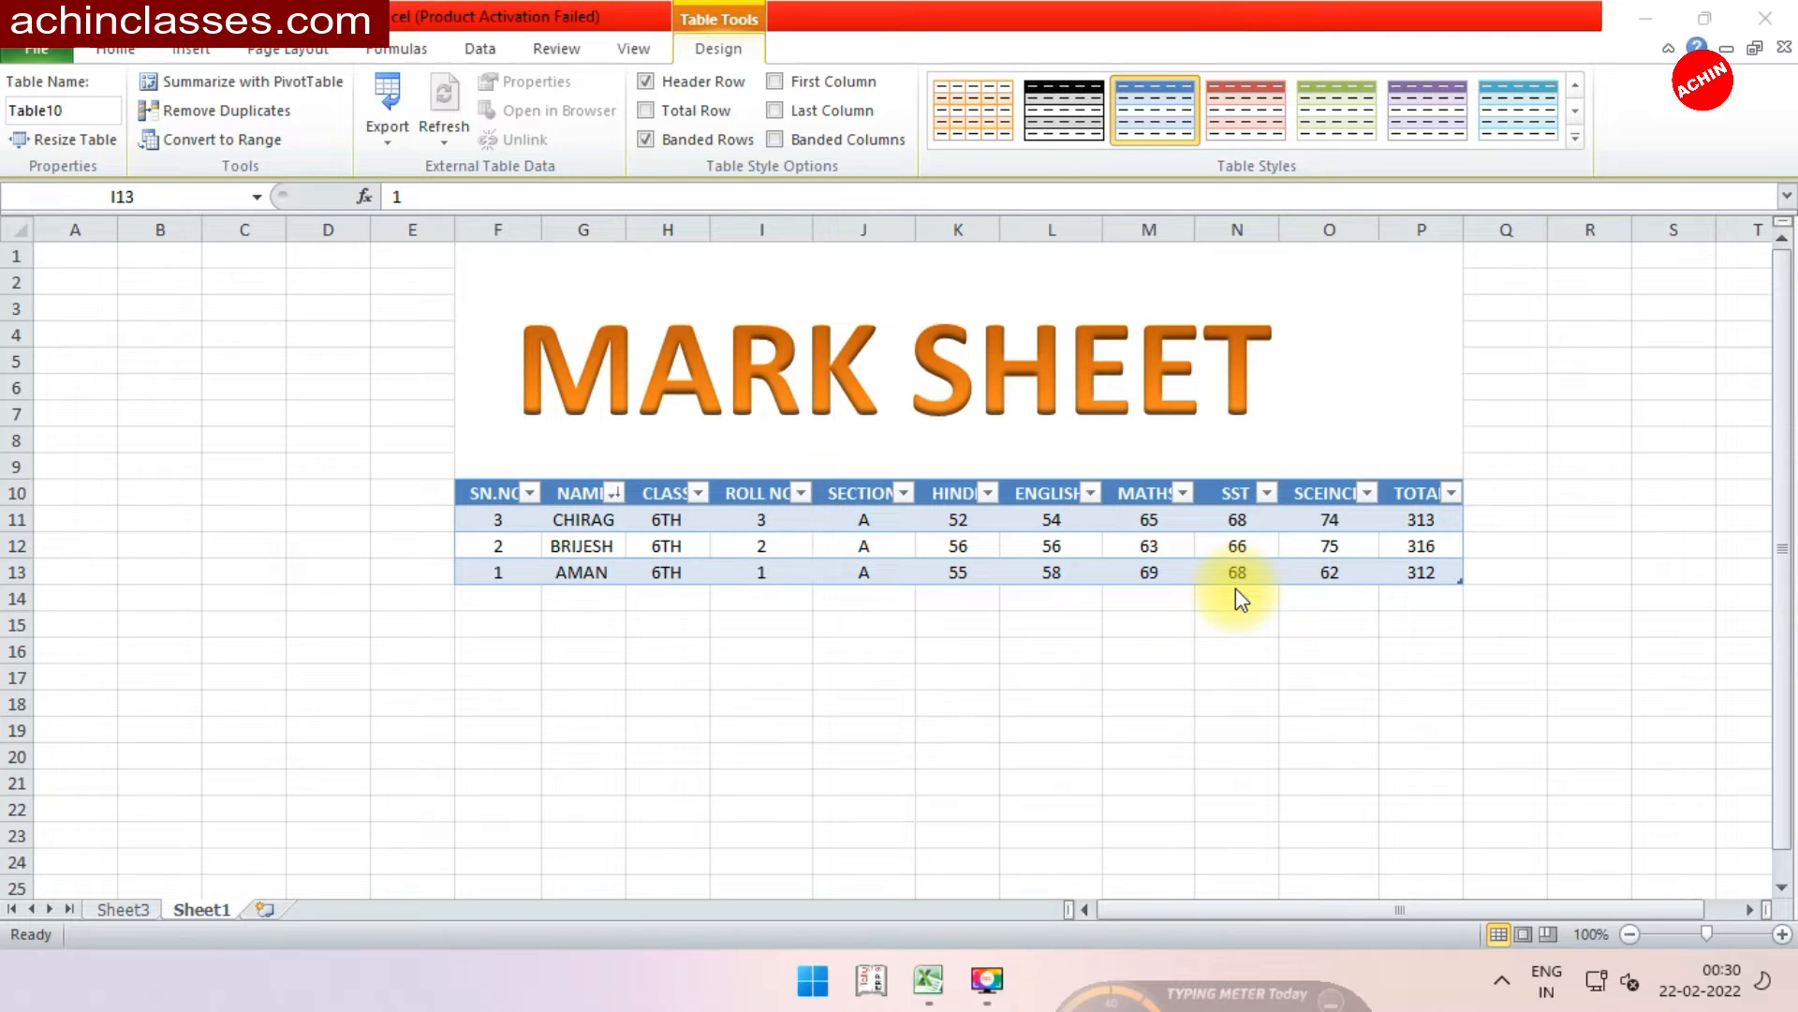
left_click(241, 114)
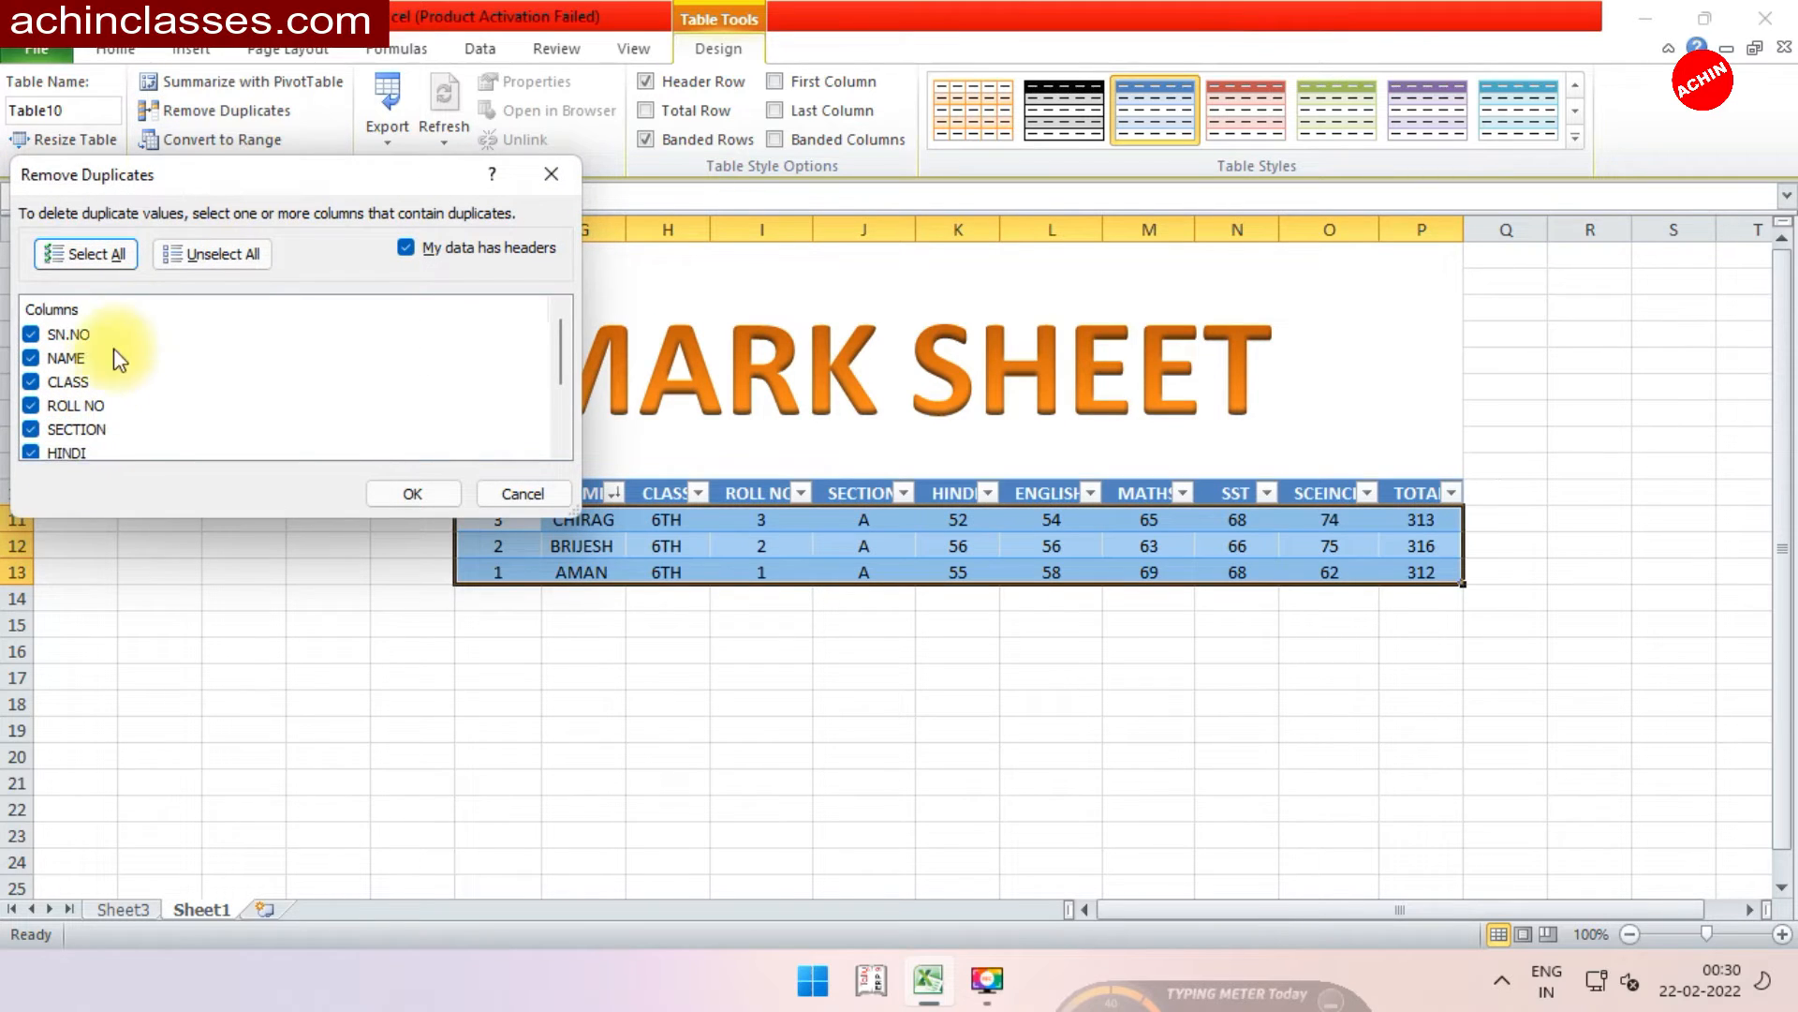
left_click(195, 257)
scroll(165, 367, "down", 1)
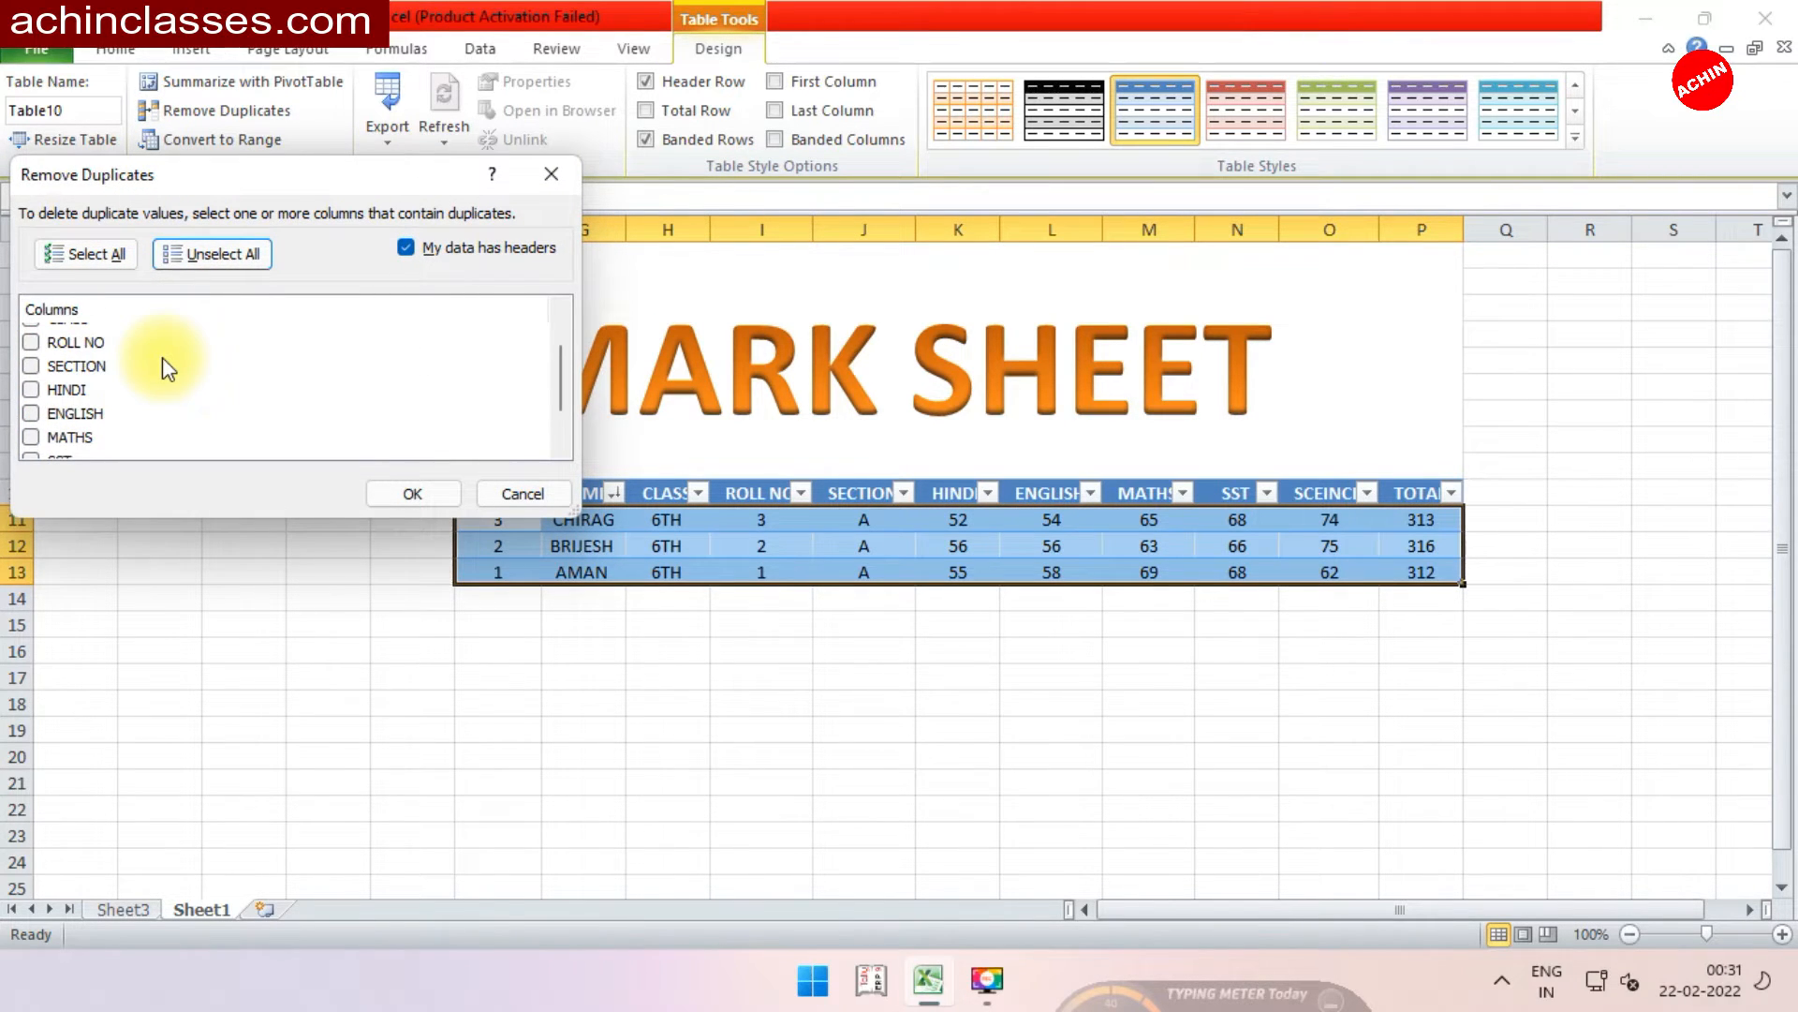
scroll(161, 367, "up", 1)
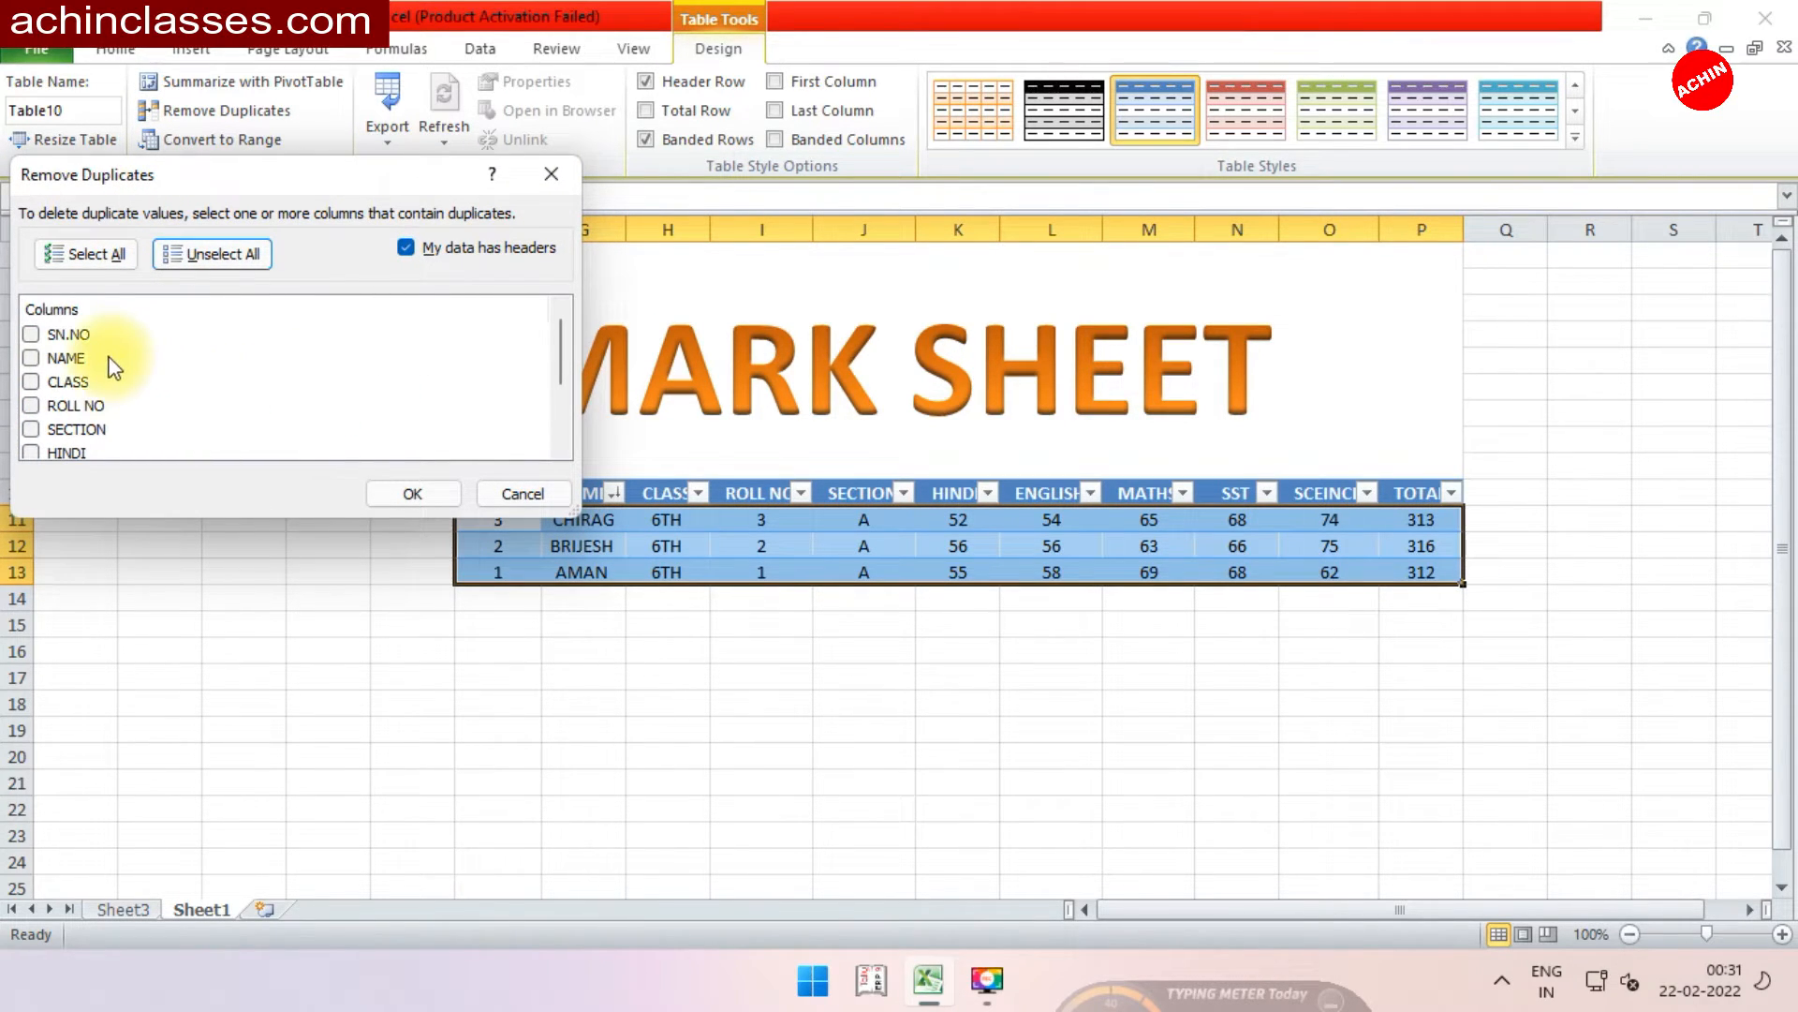
scroll(113, 368, "down", 1)
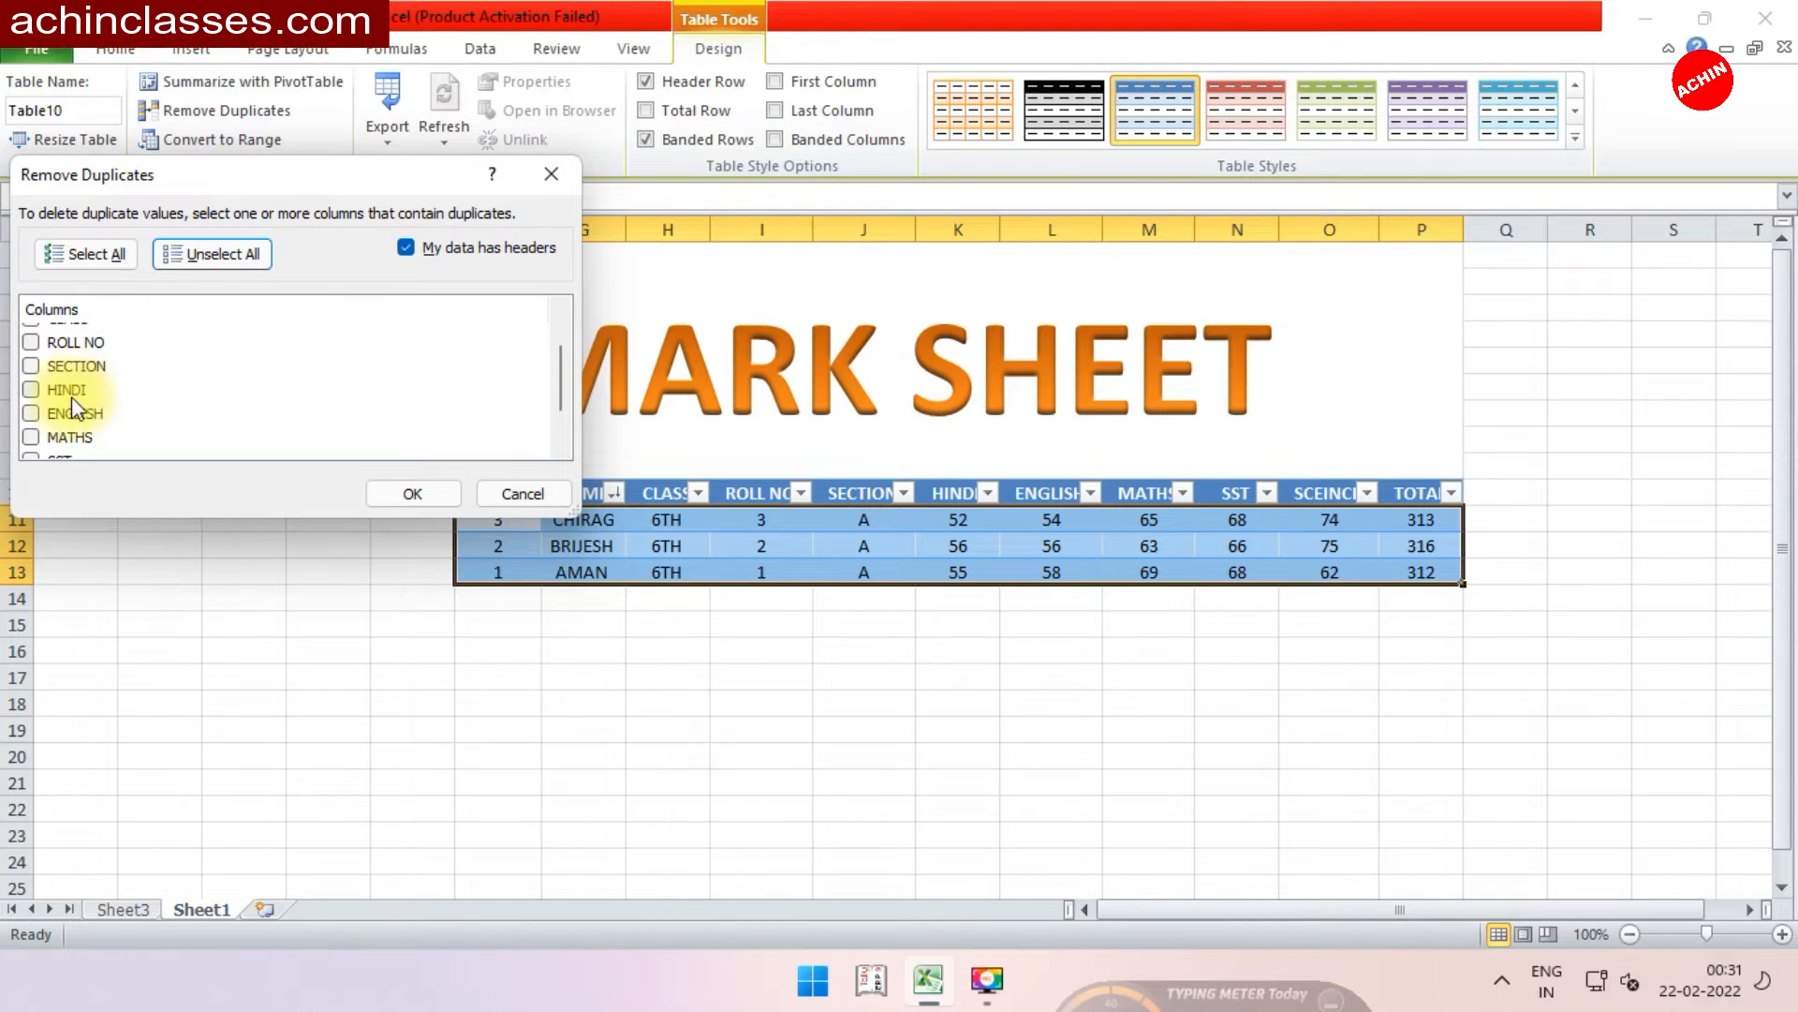
scroll(150, 386, "down", 1)
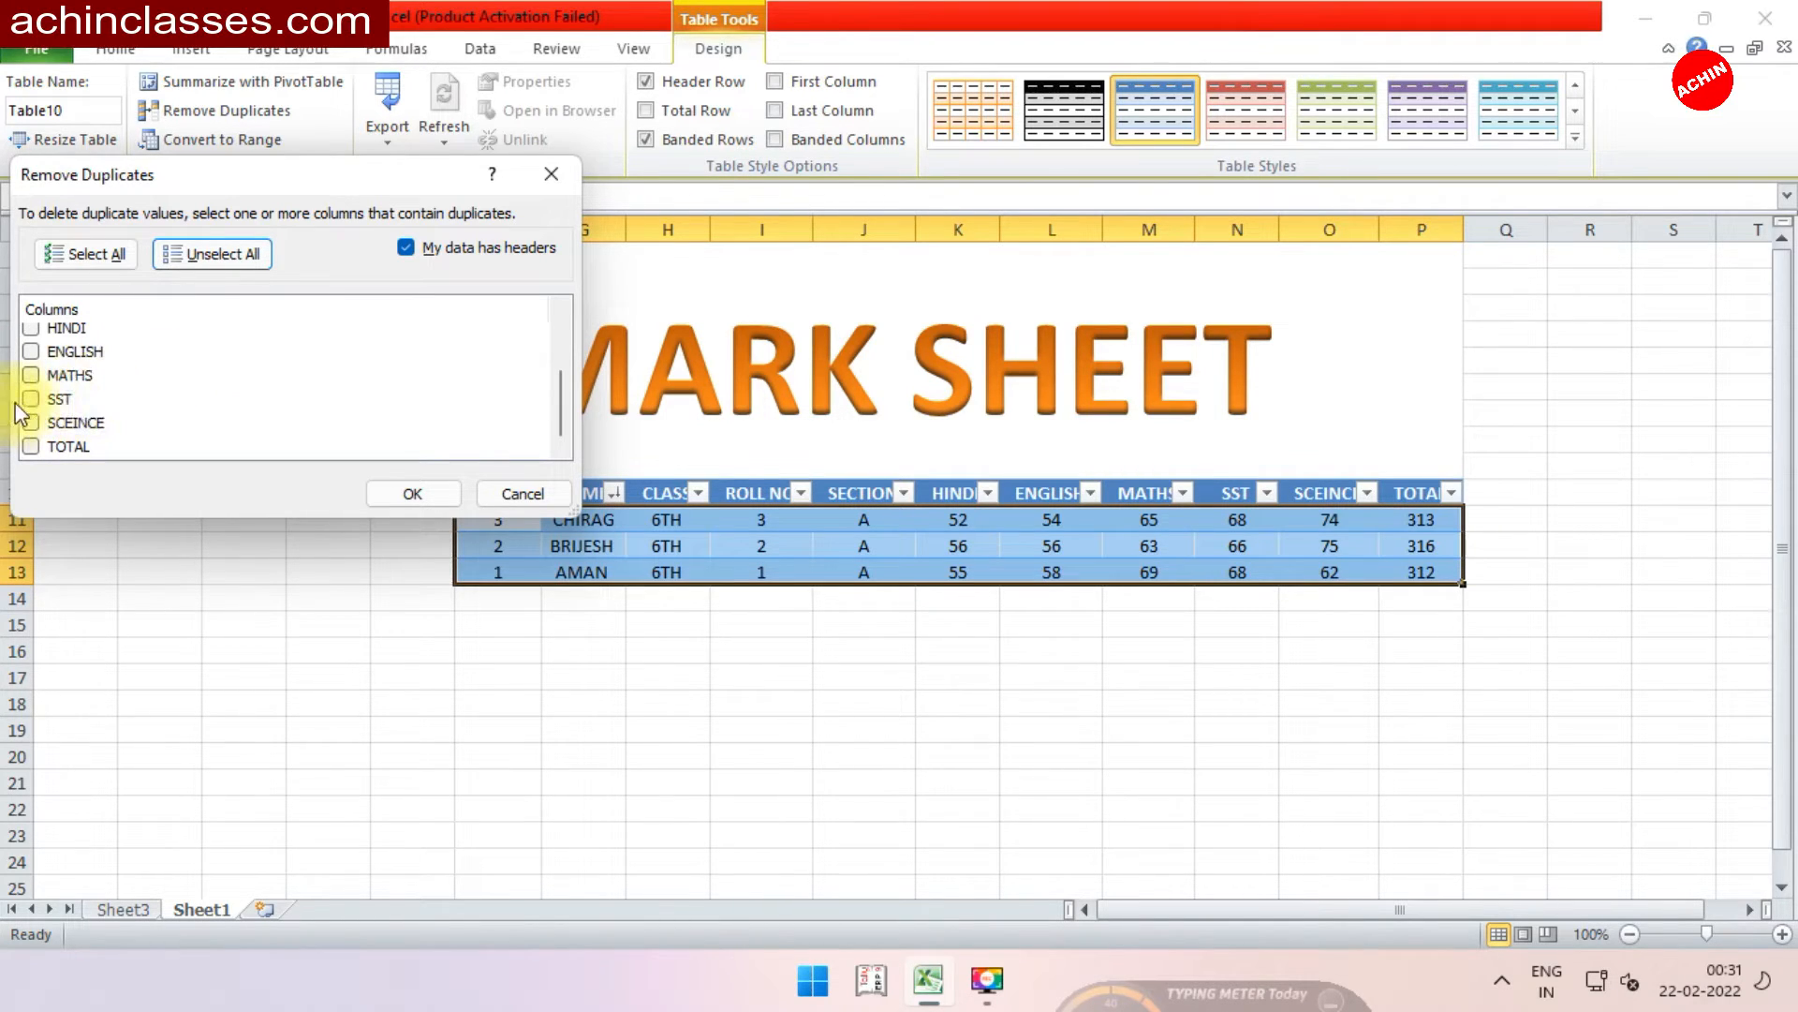
left_click(30, 397)
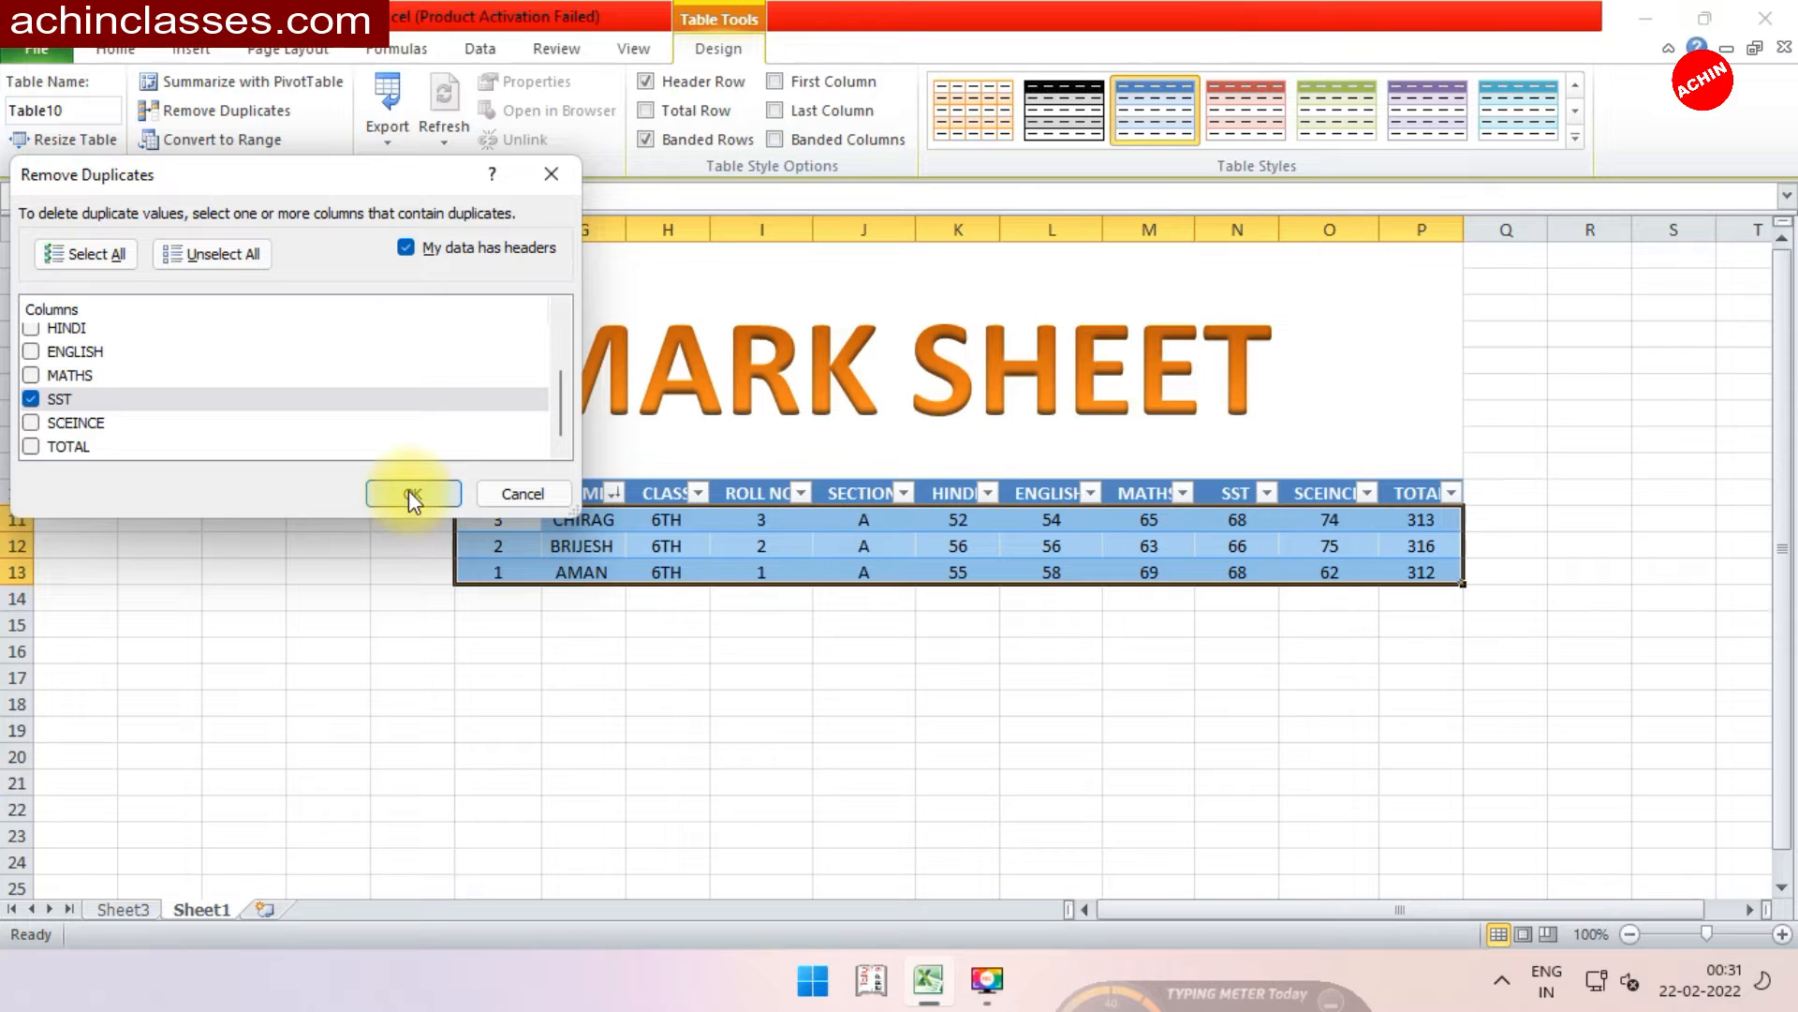
left_click(408, 491)
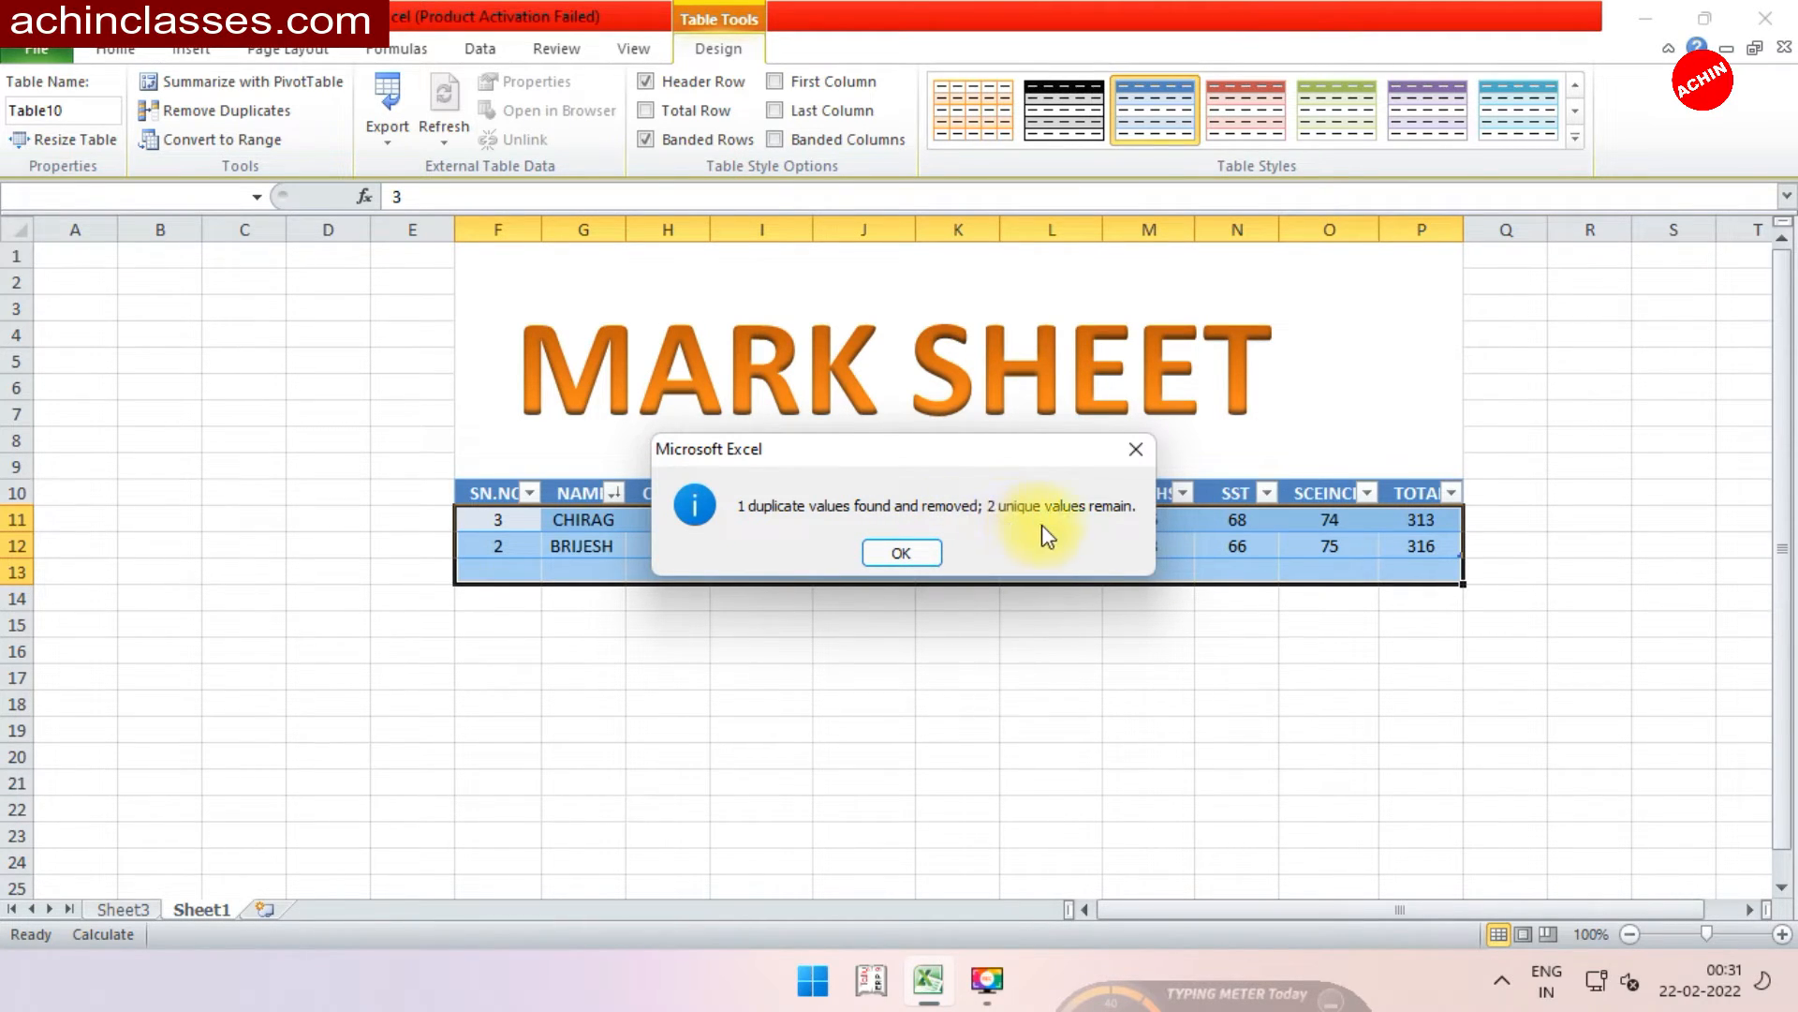
left_click(901, 553)
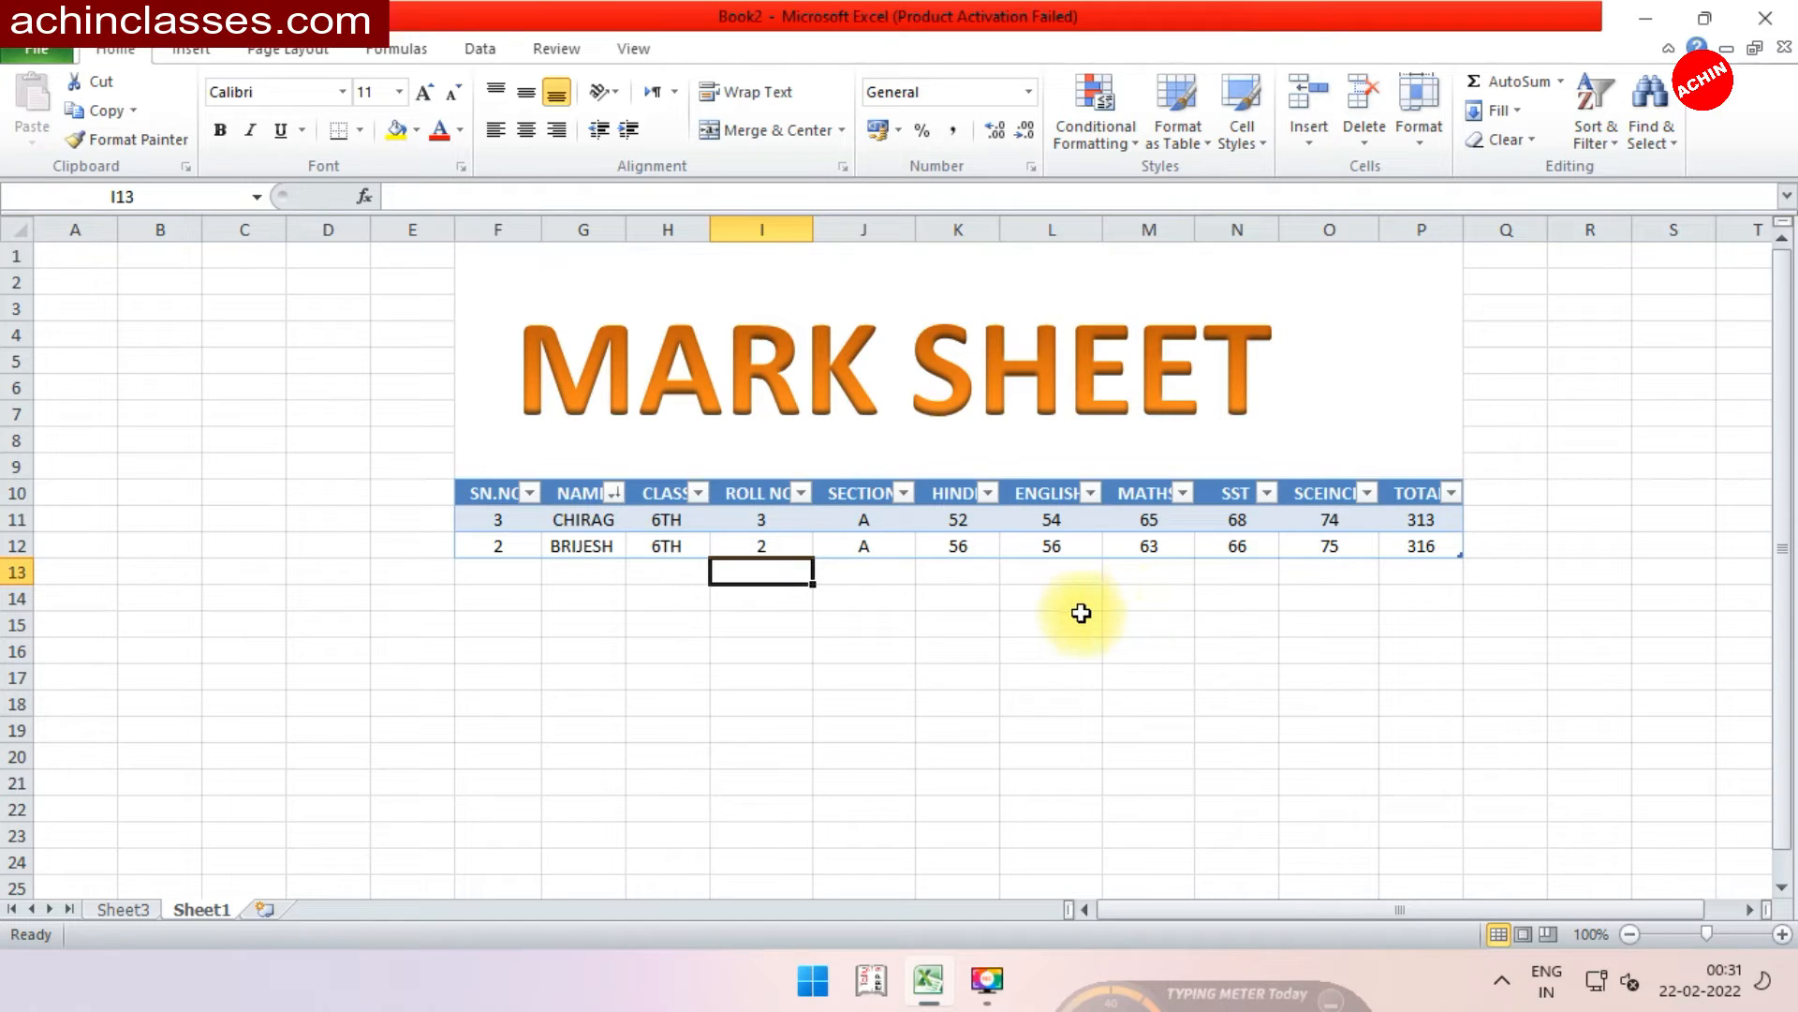
left_click(831, 523)
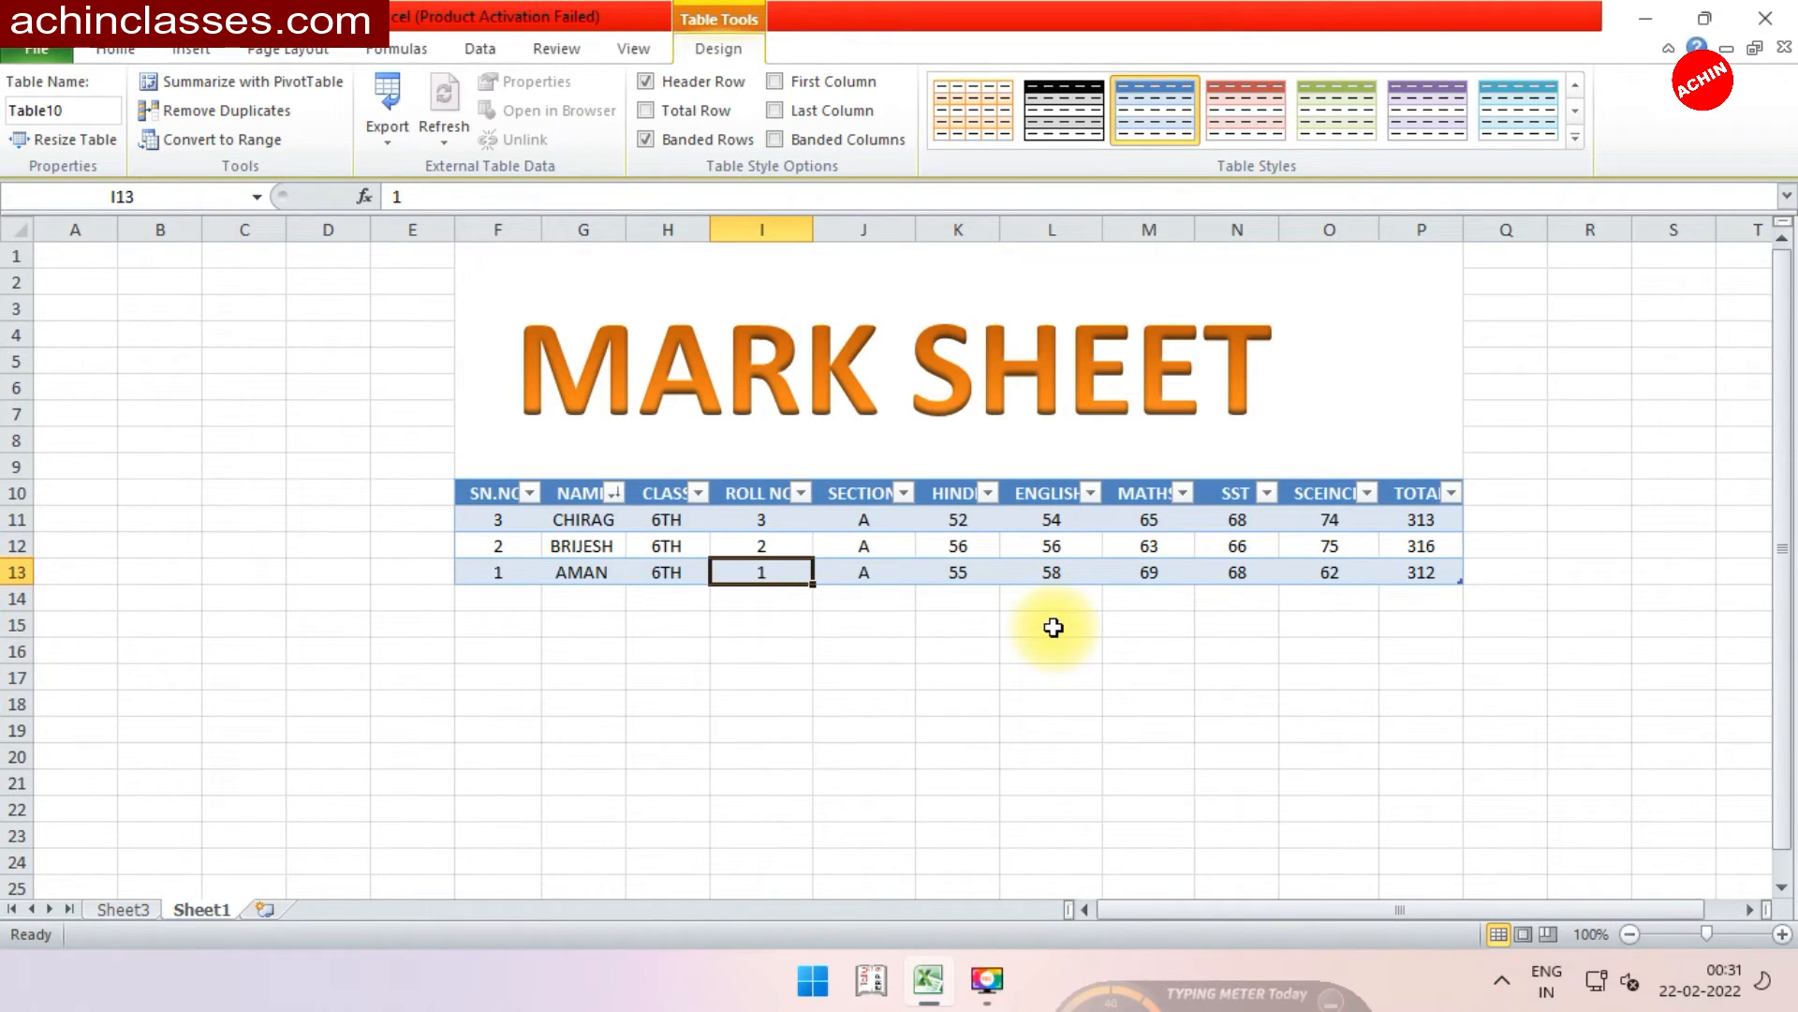
- Convert the mark sheet table to a normal range, and undo the conversion
left_click(246, 139)
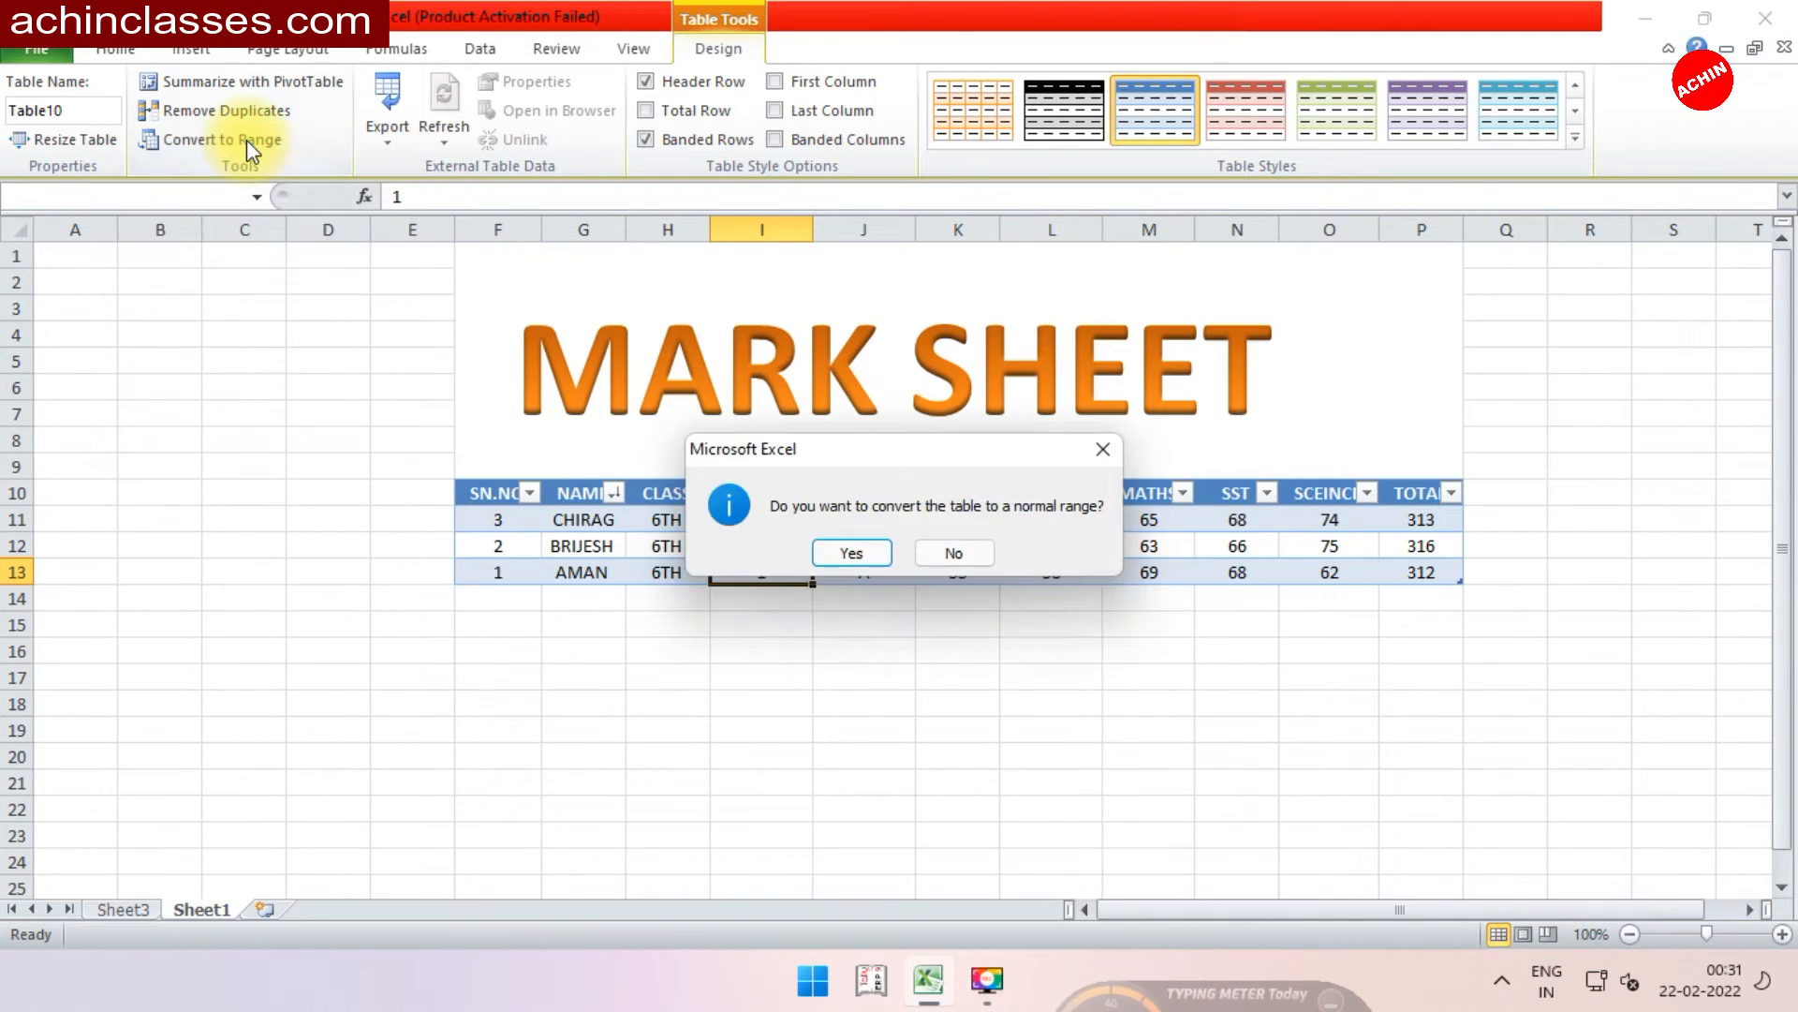
left_click(867, 554)
left_click(959, 726)
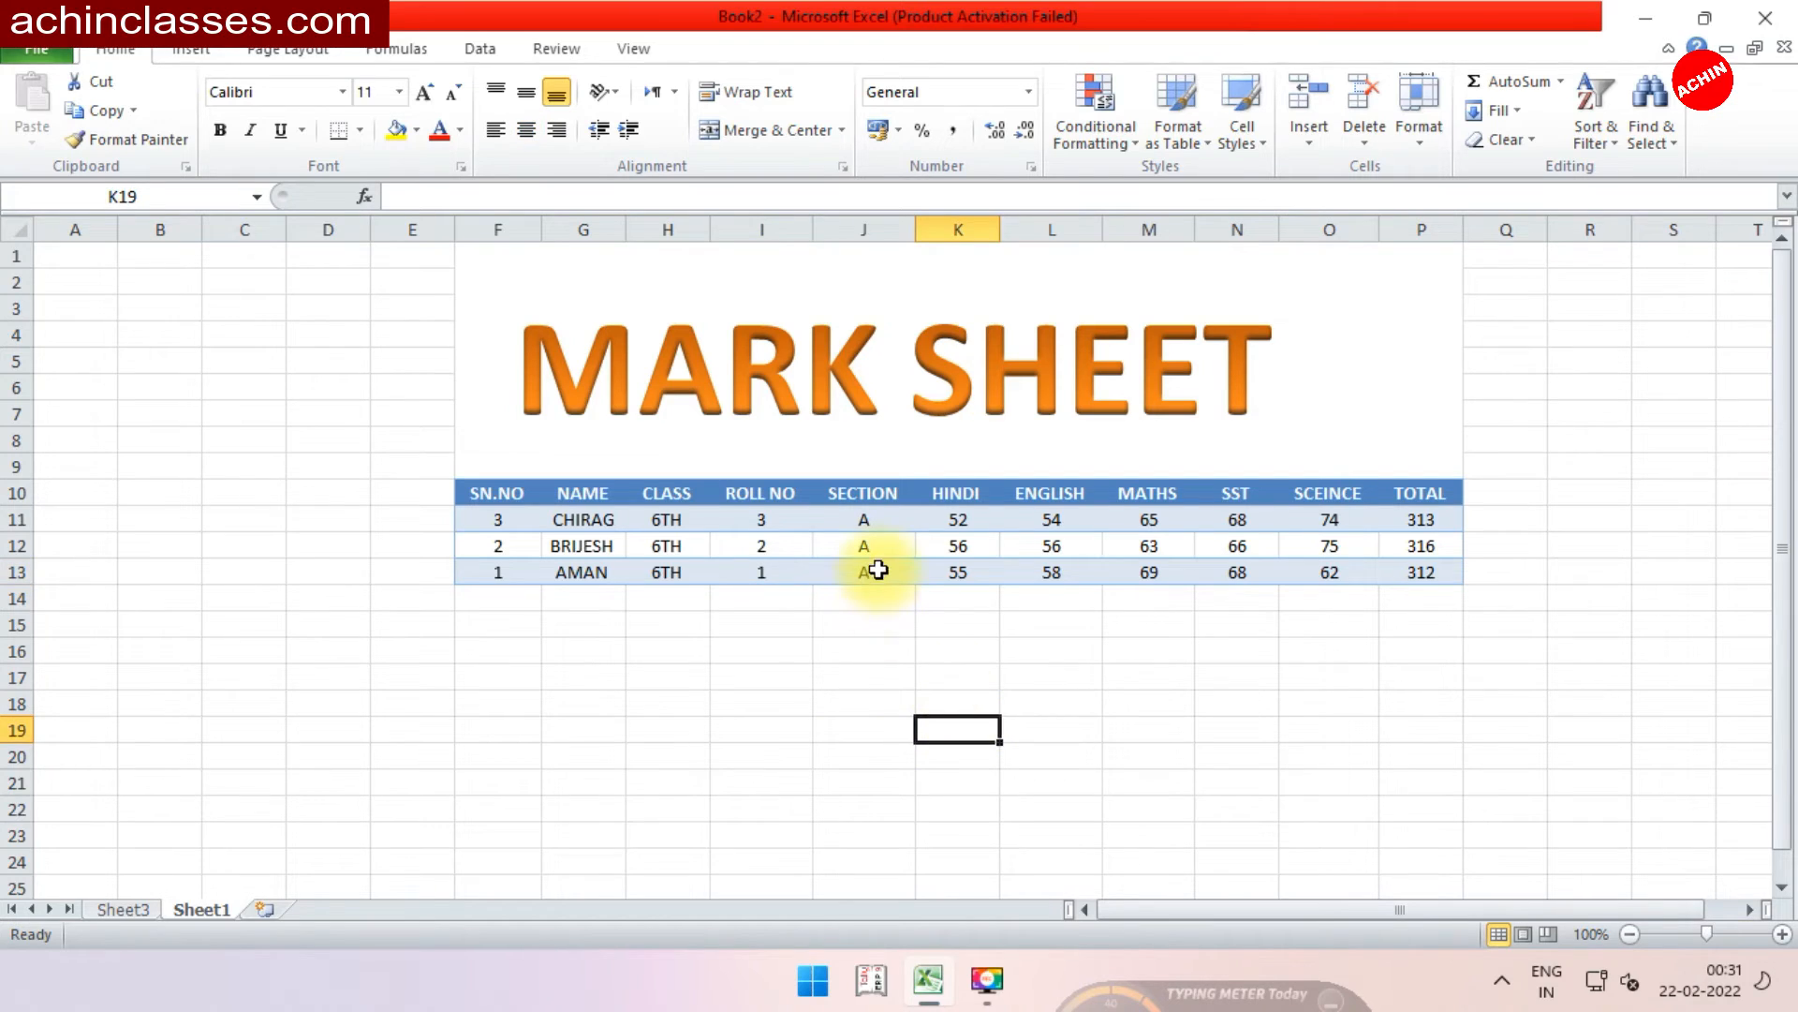
left_click(878, 569)
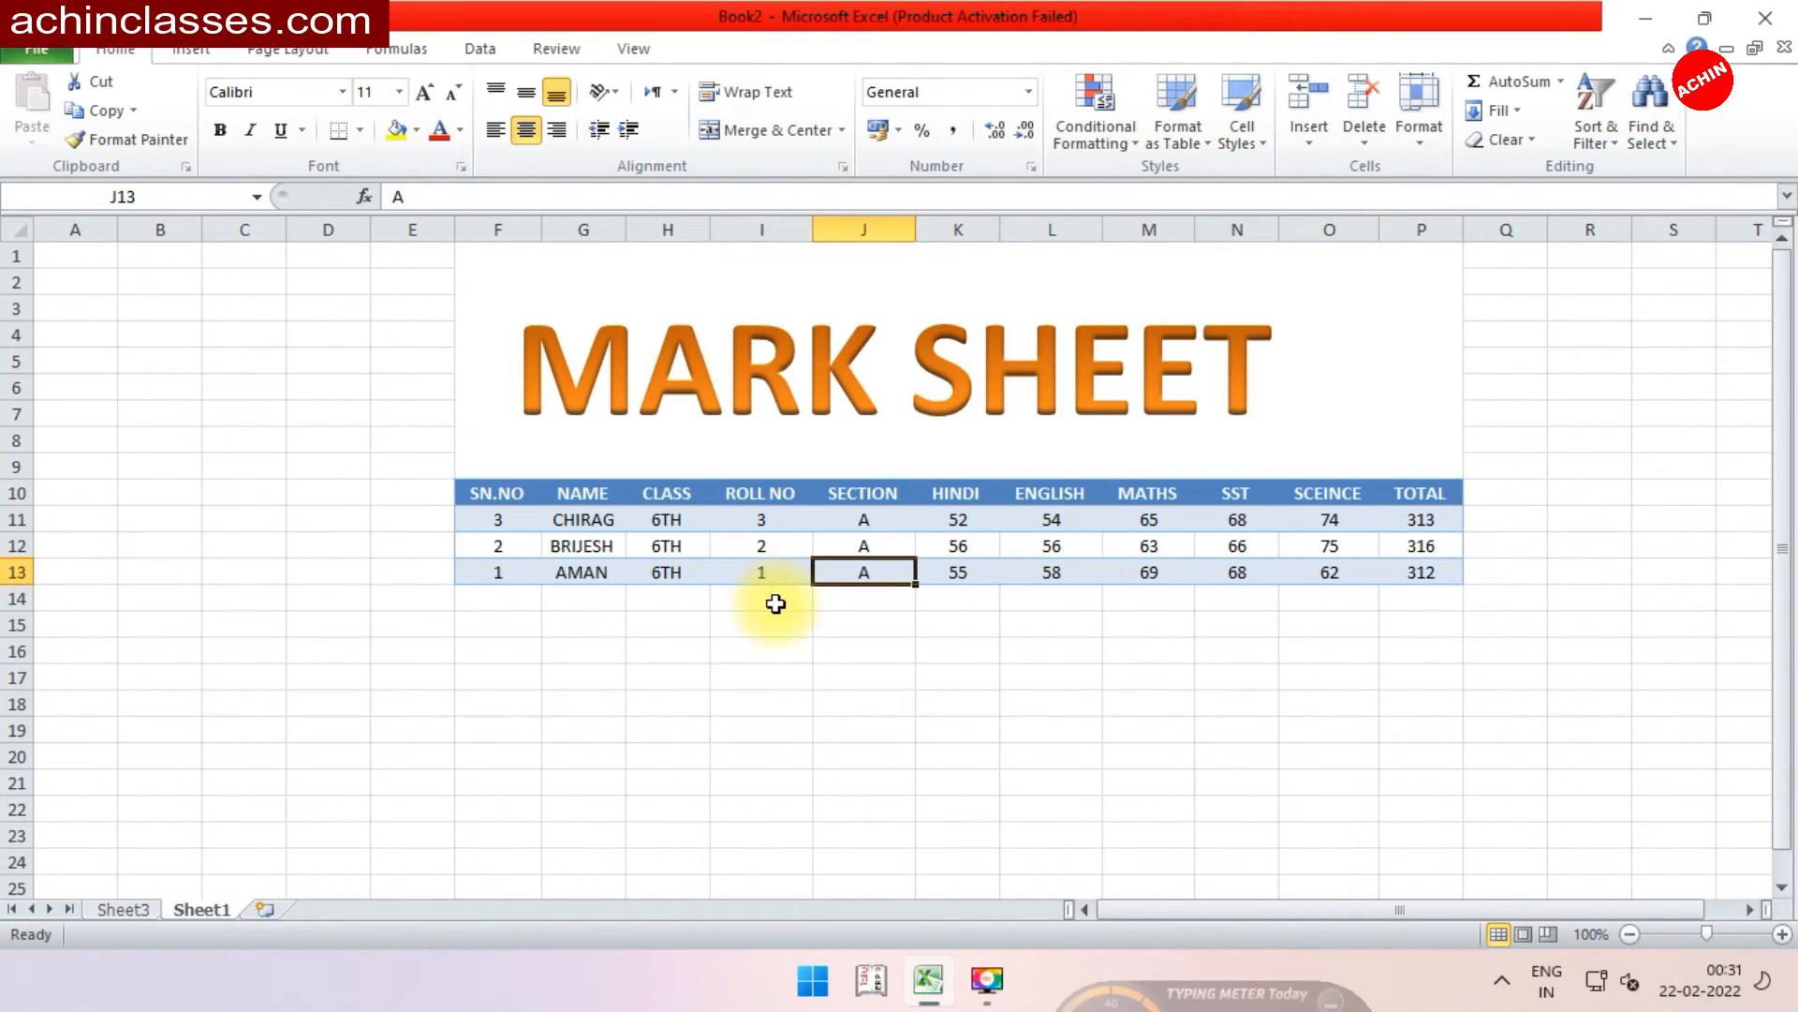
key("ctrl+z")
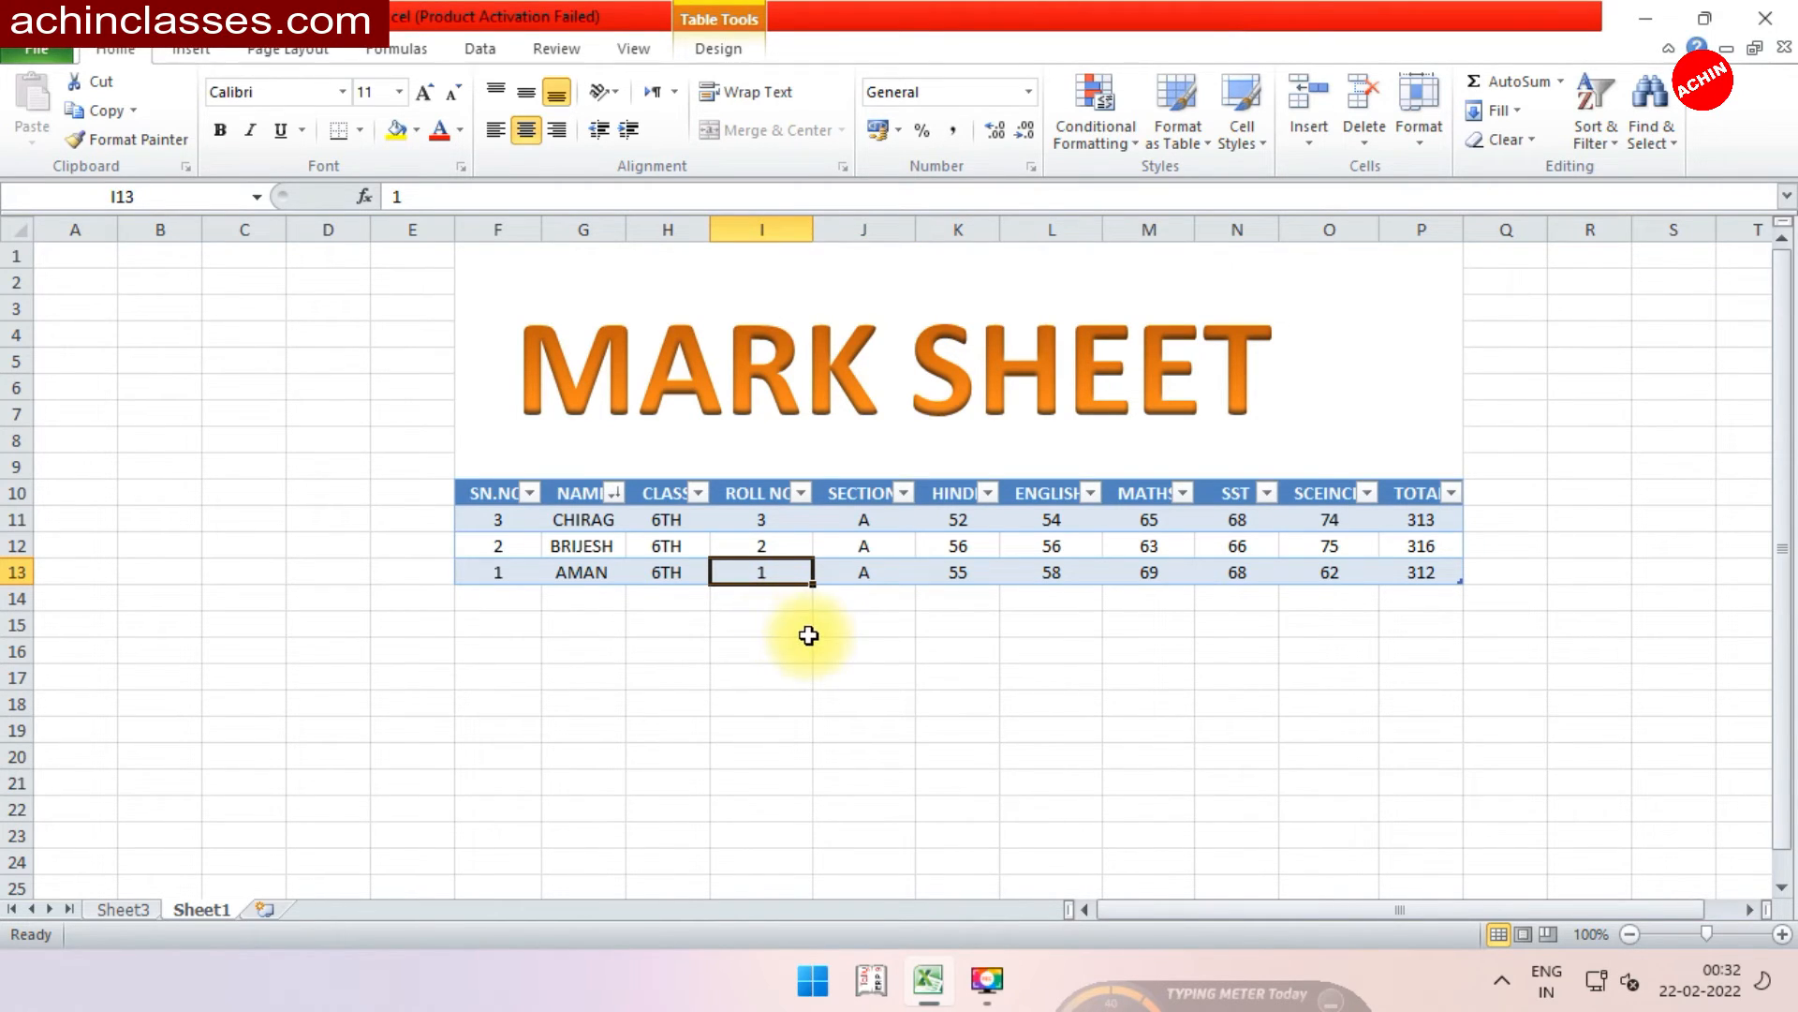
left_click(1051, 755)
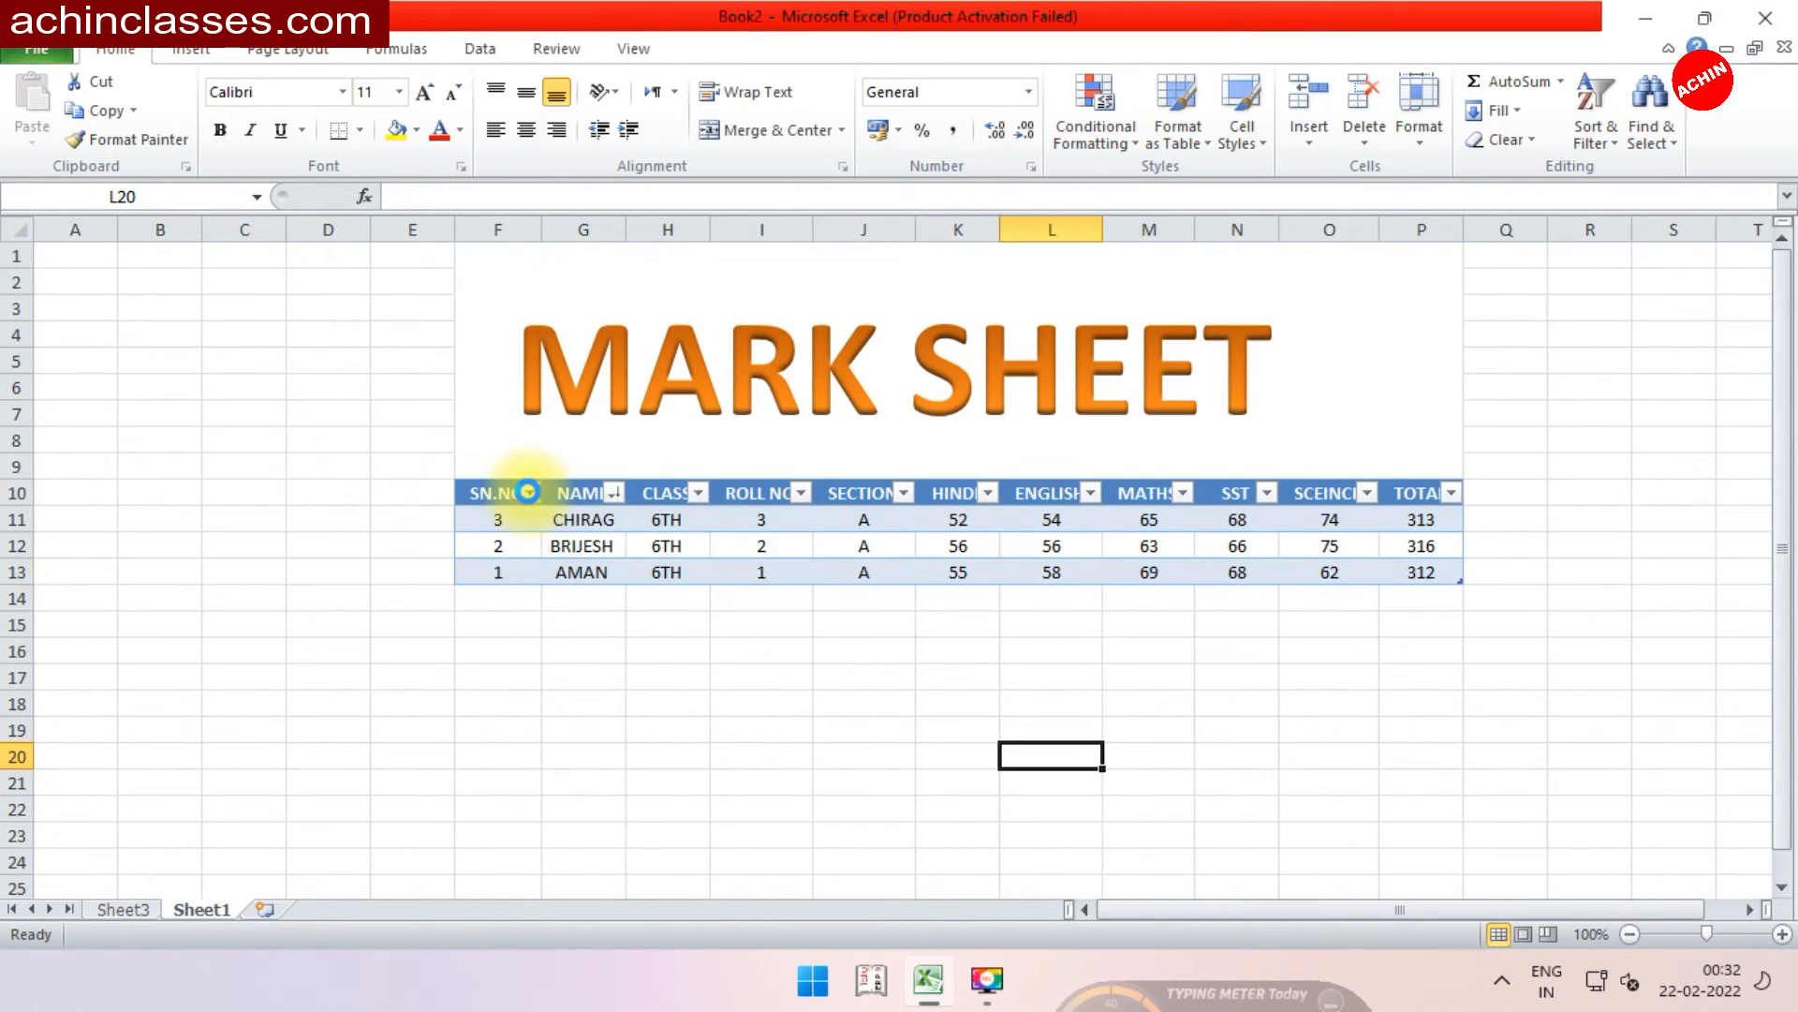
left_click(530, 493)
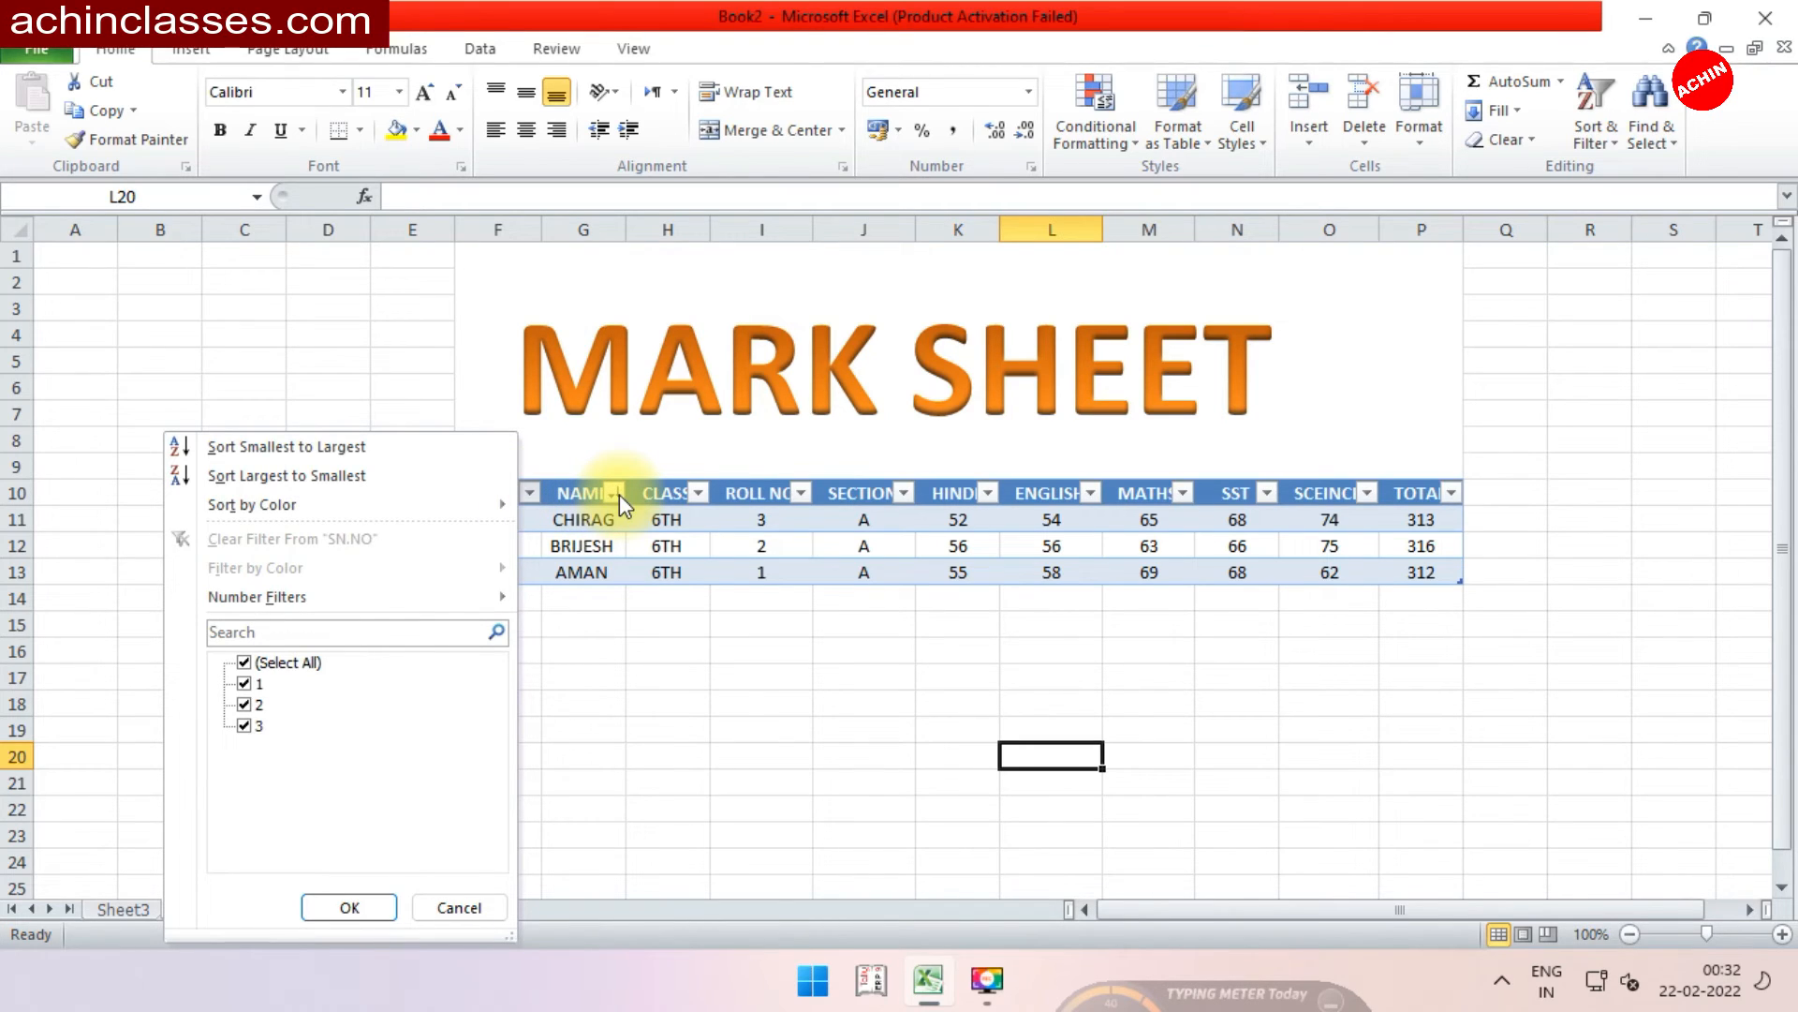
left_click(752, 719)
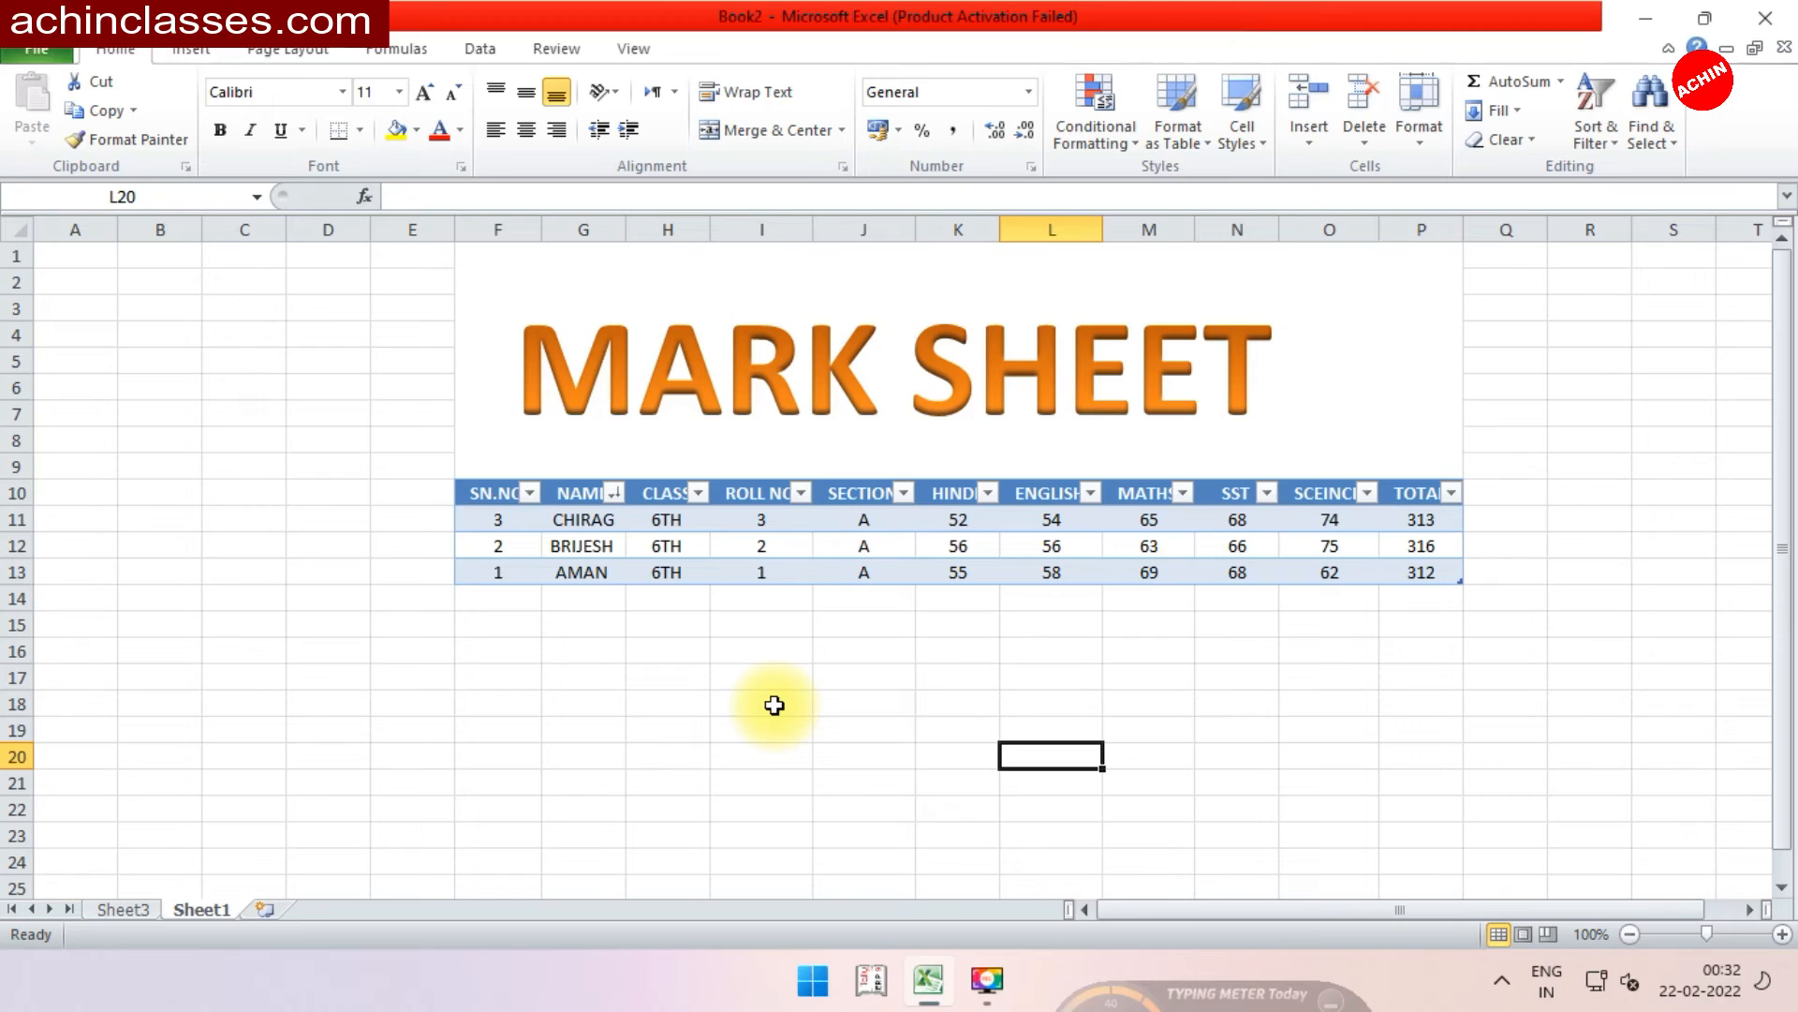